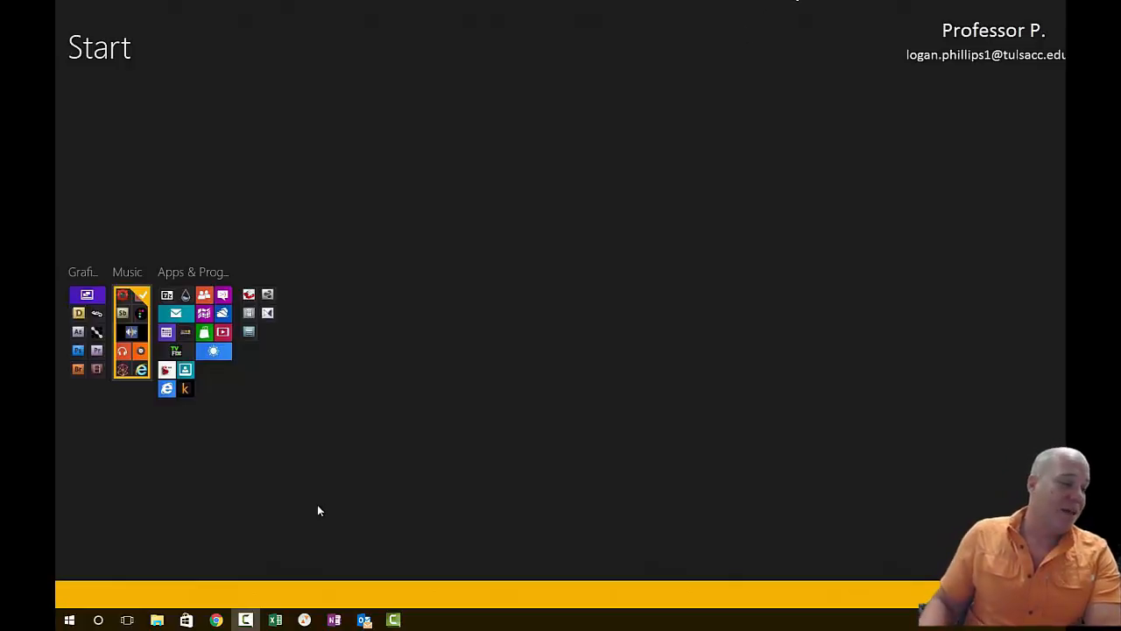
# - Switch to the gradebook in Chrome, filter its columns to Calculated, and restore the All filter to view the last columns
pyautogui.click(215, 620)
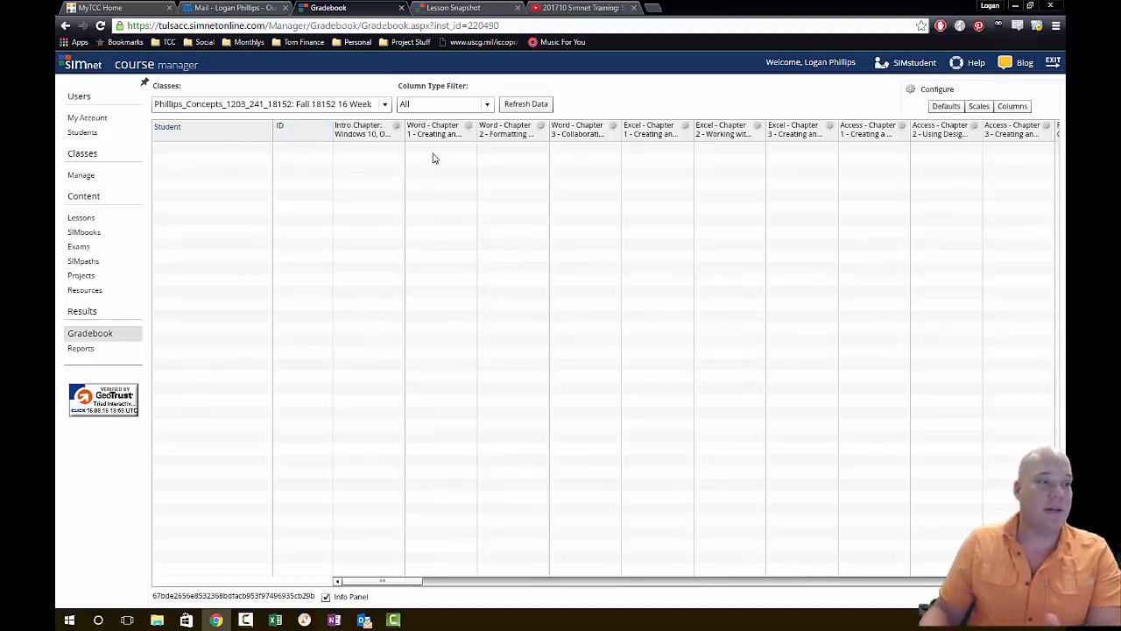
pyautogui.click(486, 106)
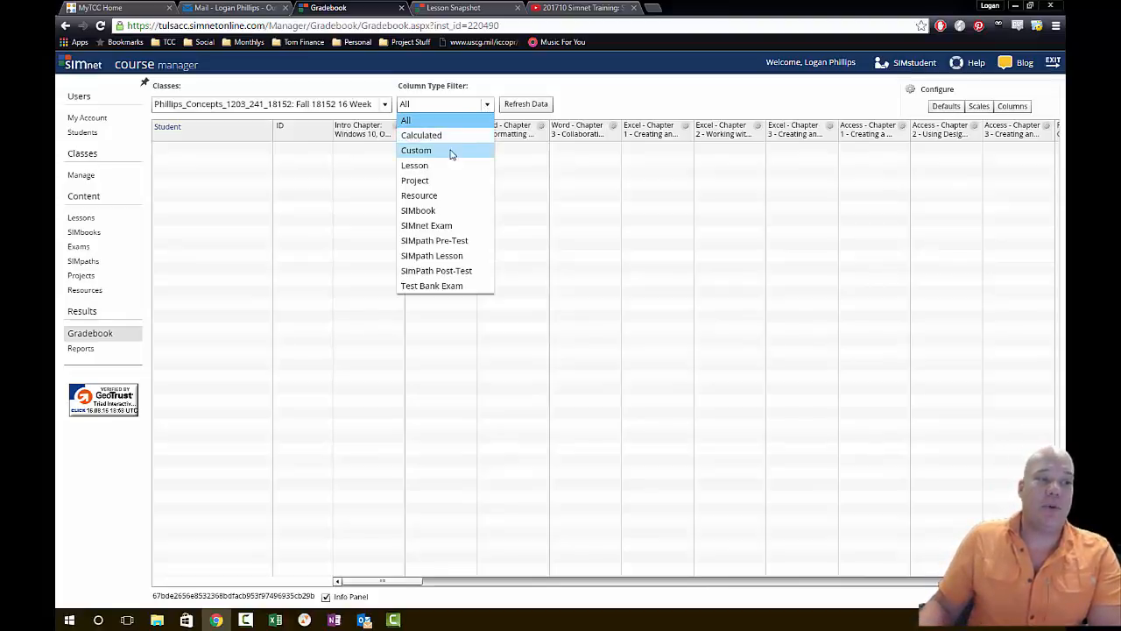
pyautogui.click(457, 136)
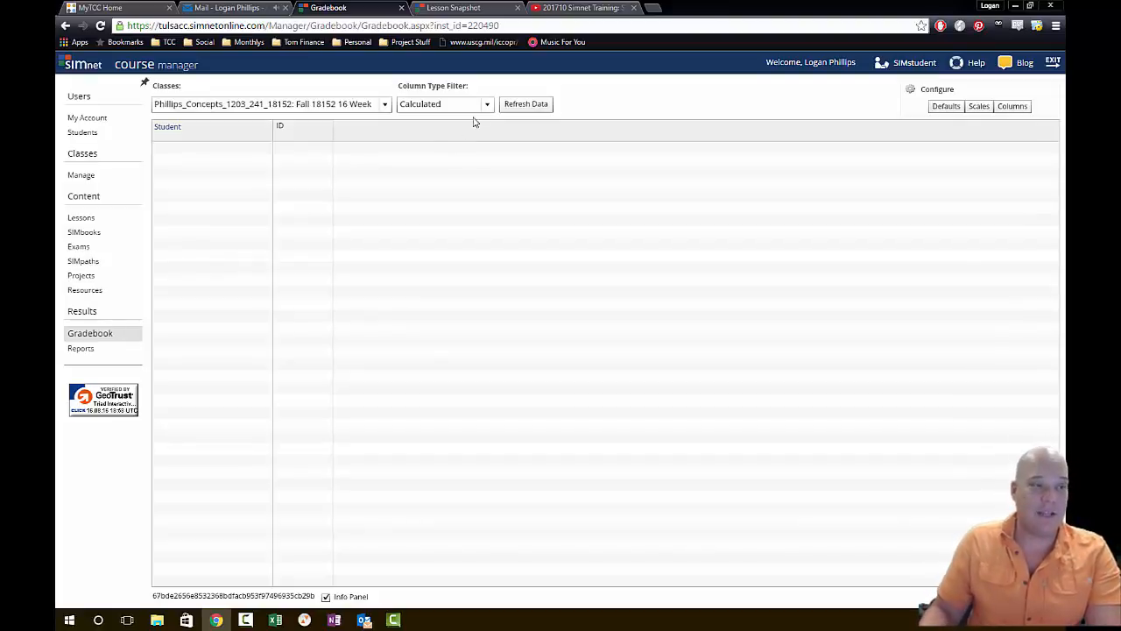
pyautogui.click(483, 105)
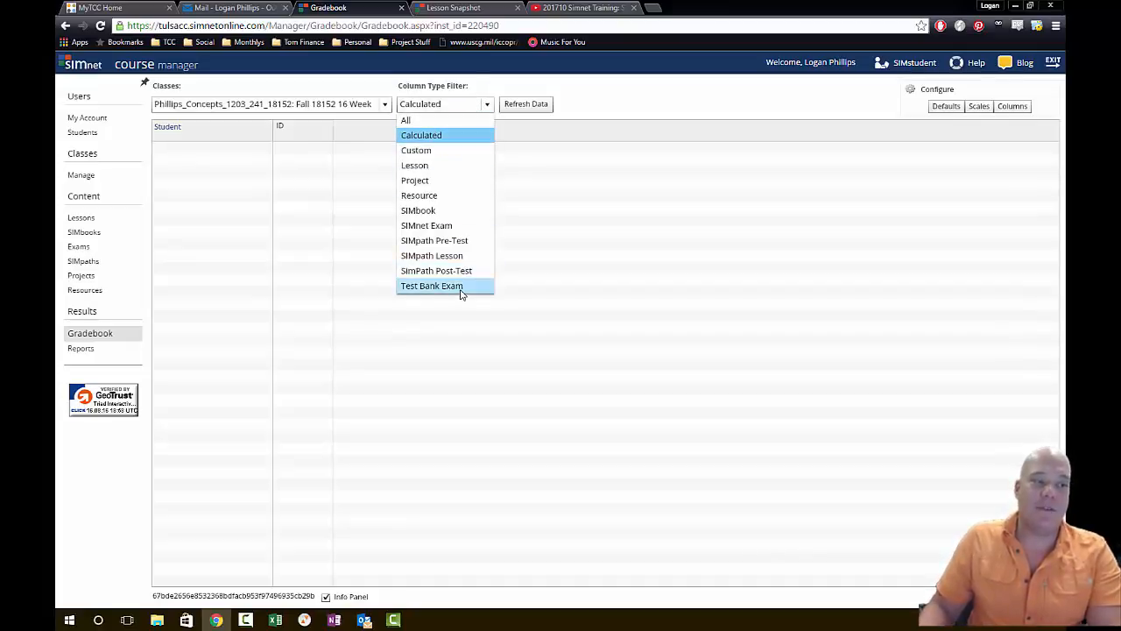
pyautogui.click(463, 123)
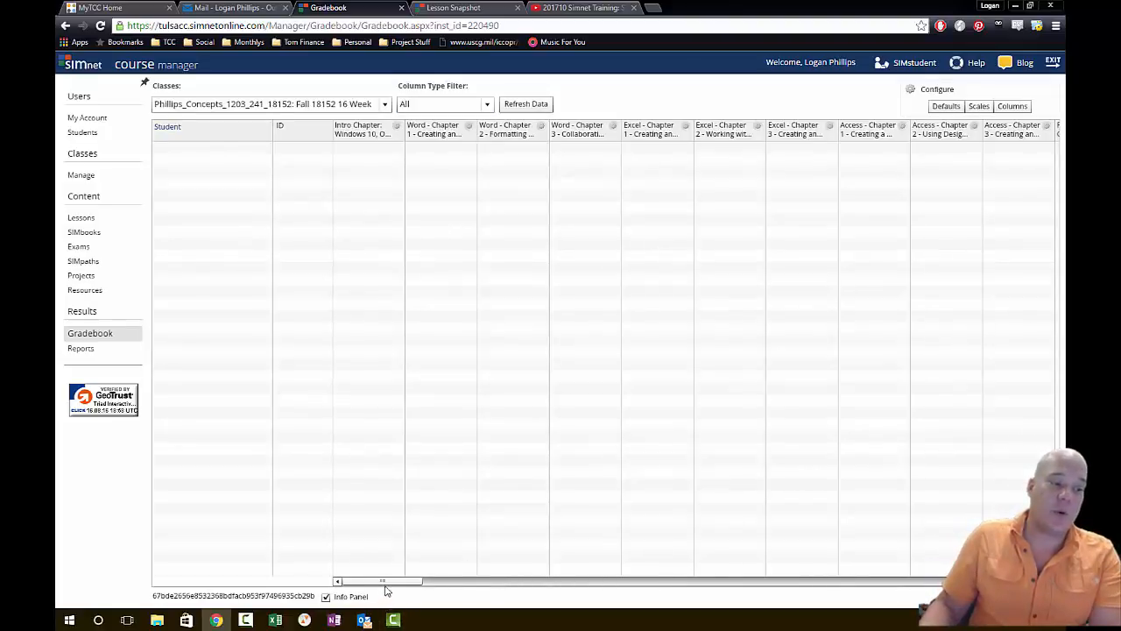
pyautogui.moveTo(386, 582); pyautogui.dragTo(743, 566)
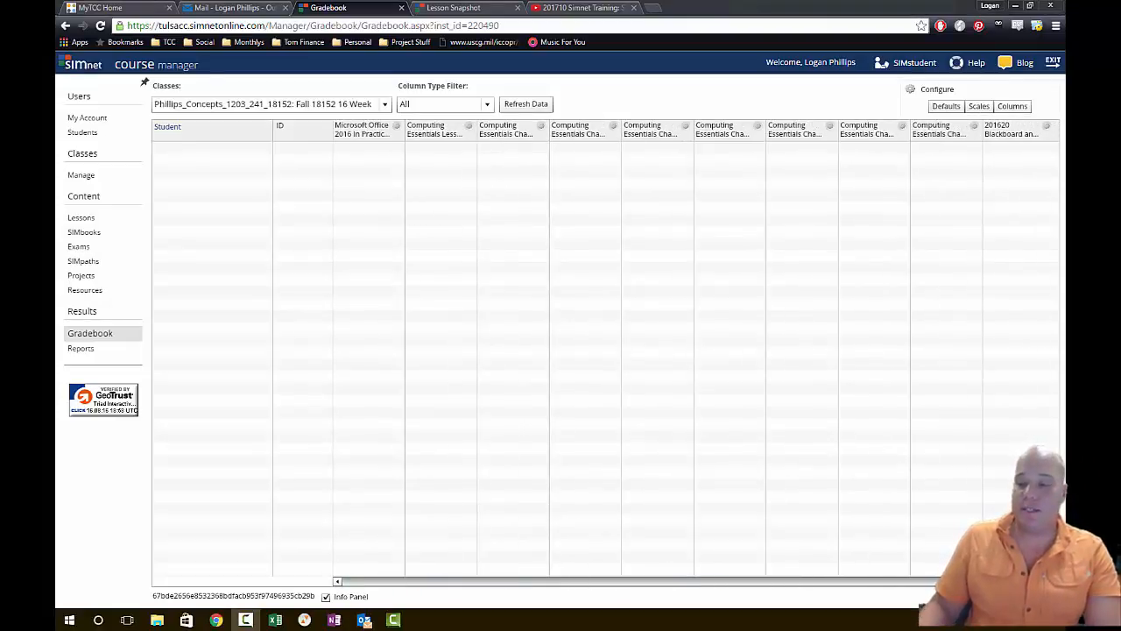
# - Switch to the Excel pacing schedule and review the 16 Week Concepts assignments and total course points, then return to the gradebook
pyautogui.click(275, 619)
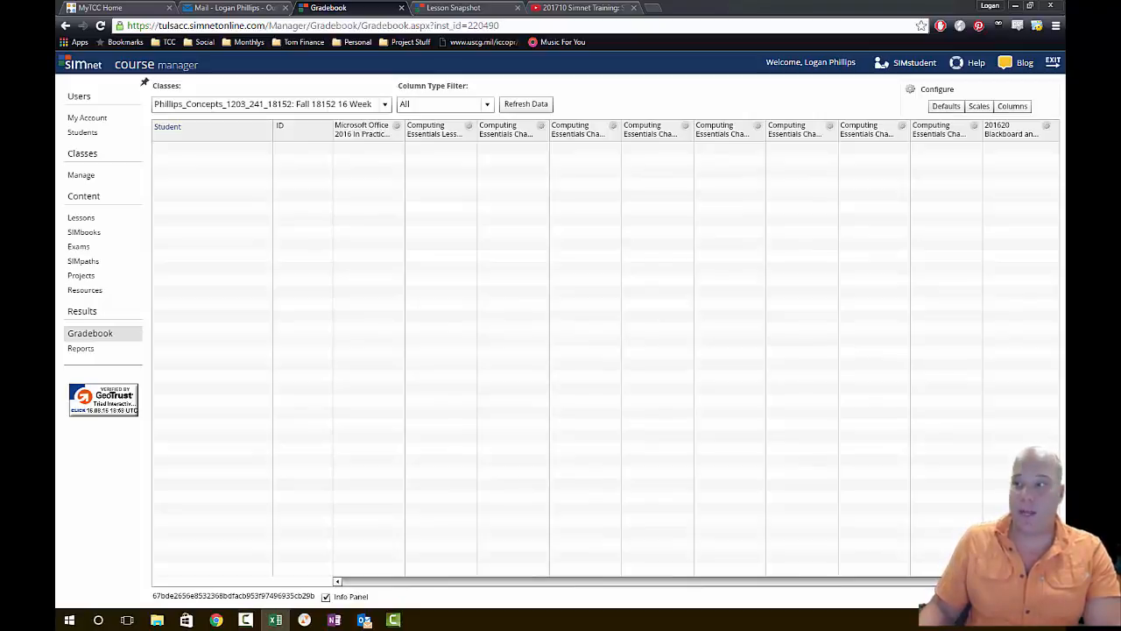
pyautogui.scroll(20, 628, 481)
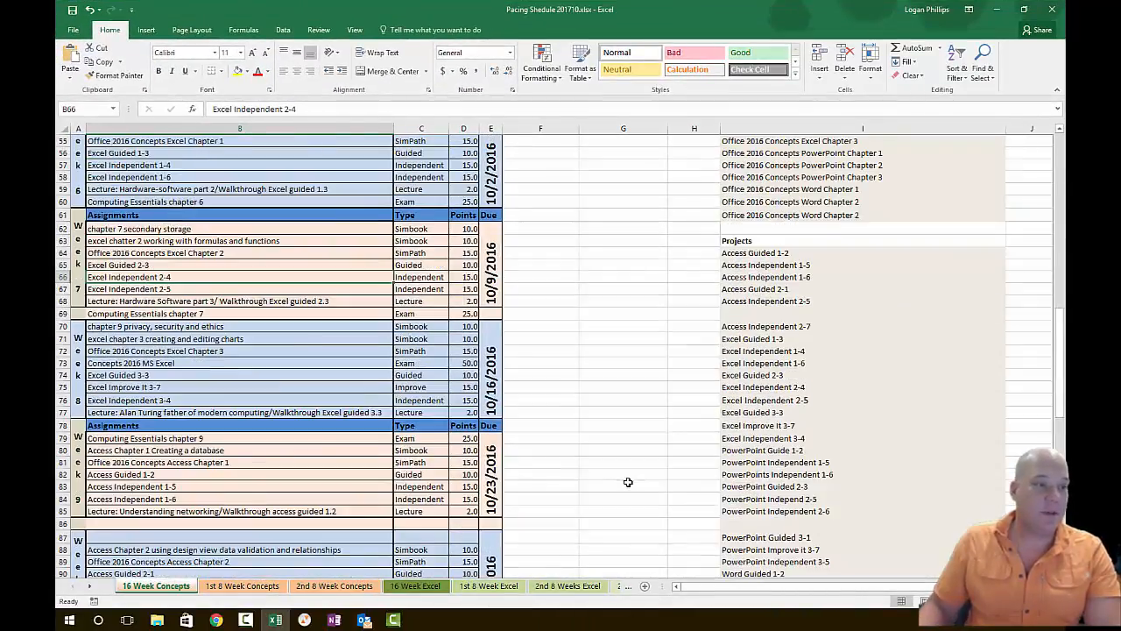
pyautogui.scroll(7, 628, 481)
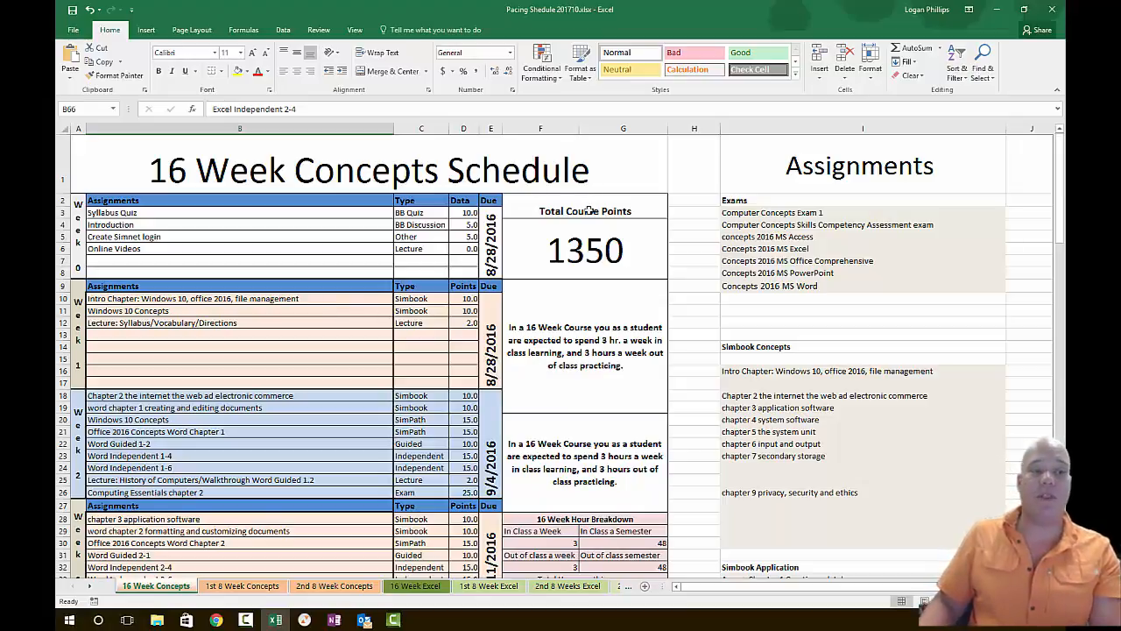
pyautogui.click(997, 8)
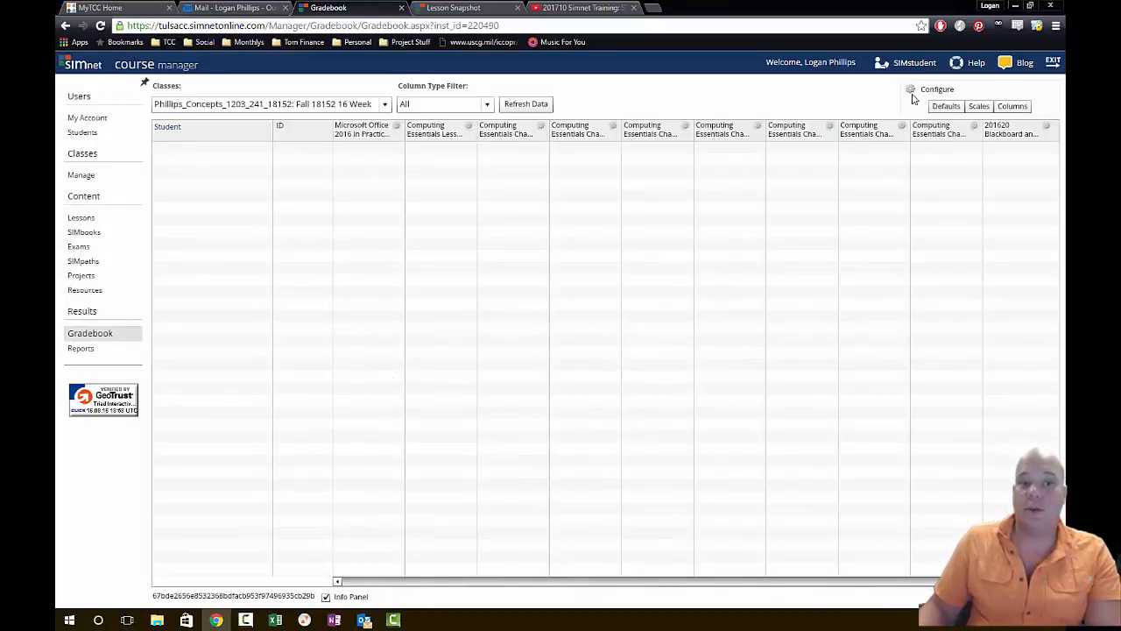
# - Create a new gradebook column titled "Final Grade" with the Calculated column type
pyautogui.click(1013, 106)
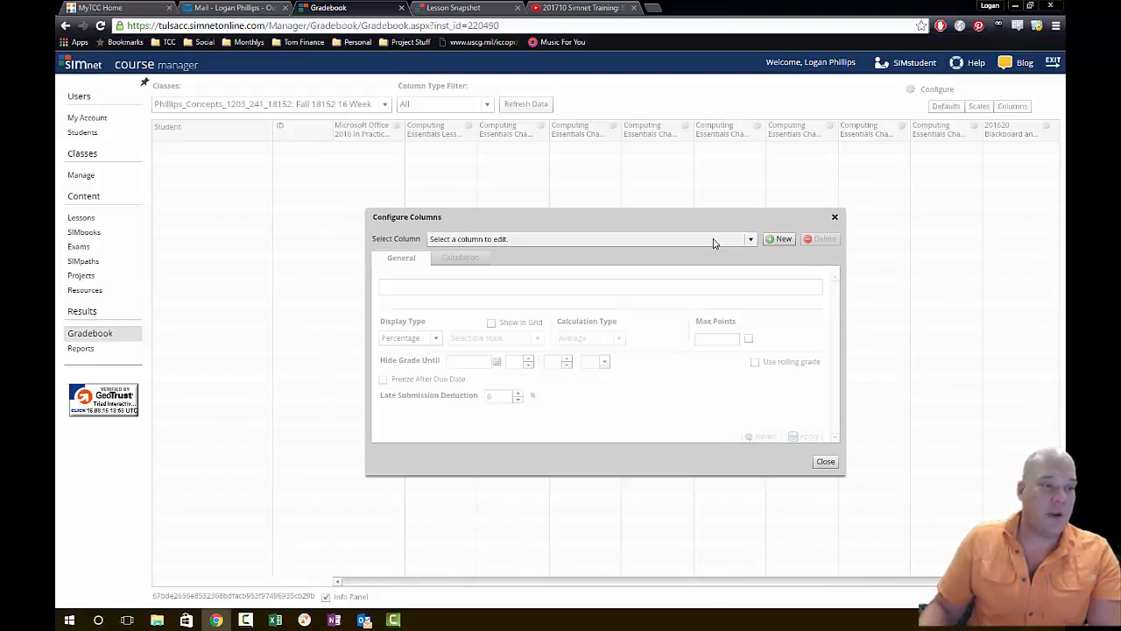
pyautogui.click(777, 239)
pyautogui.click(586, 320)
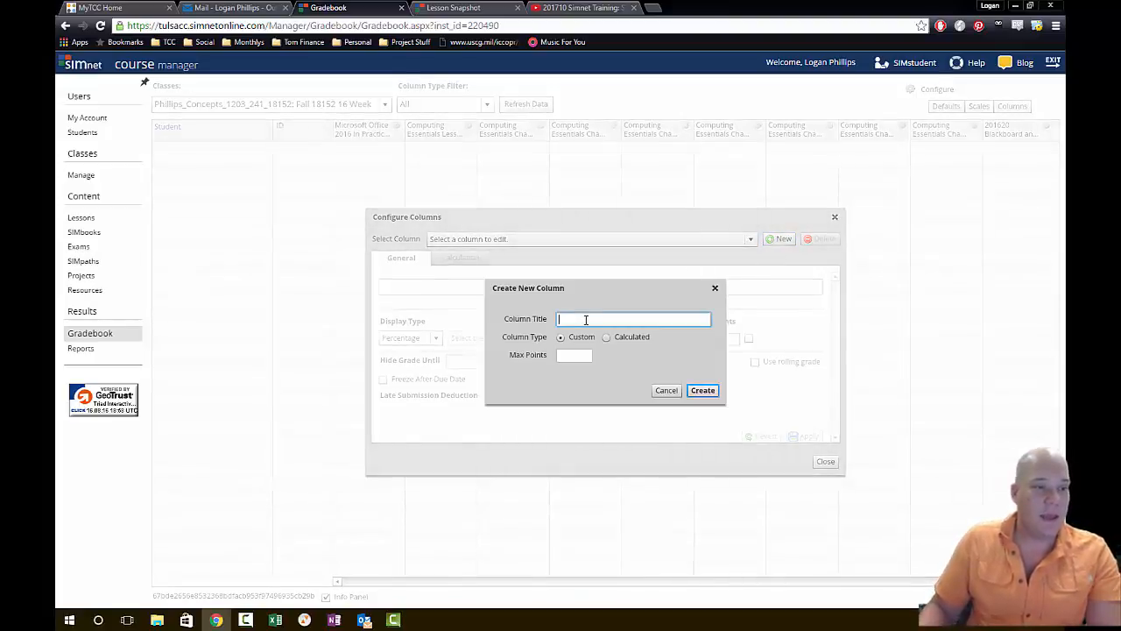
pyautogui.write('Final G')
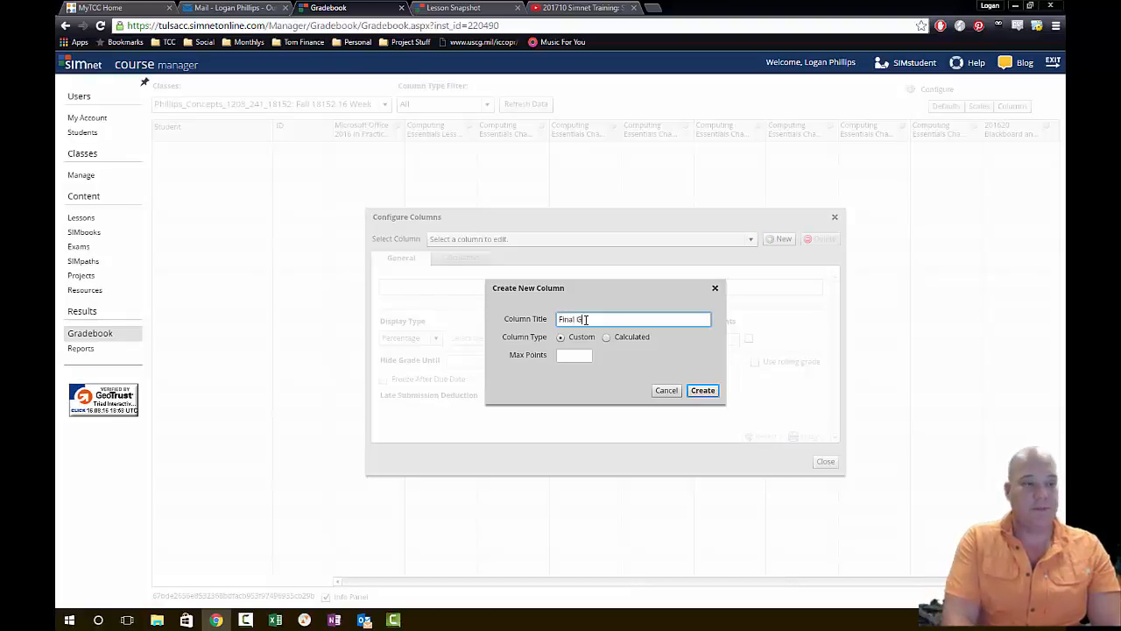
pyautogui.write('rade')
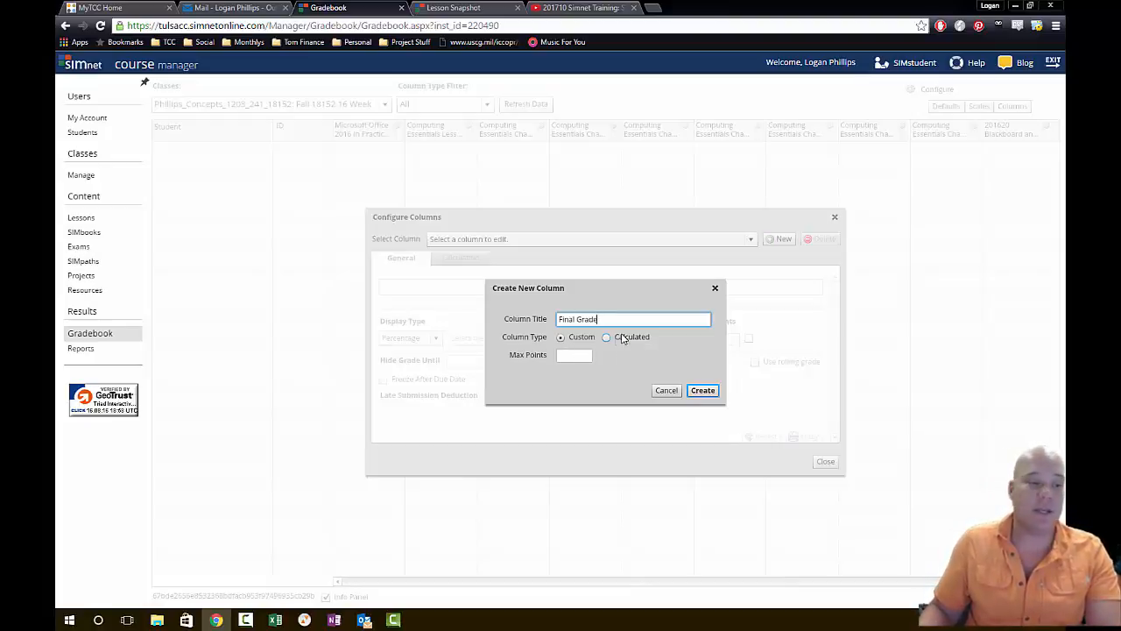
pyautogui.click(613, 339)
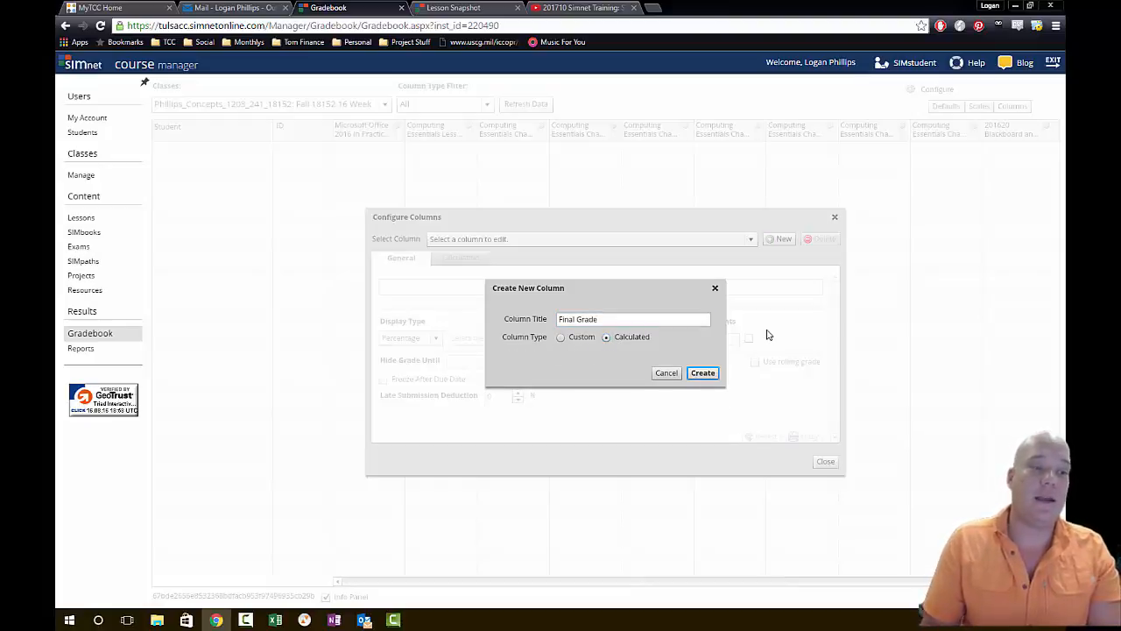
pyautogui.click(703, 372)
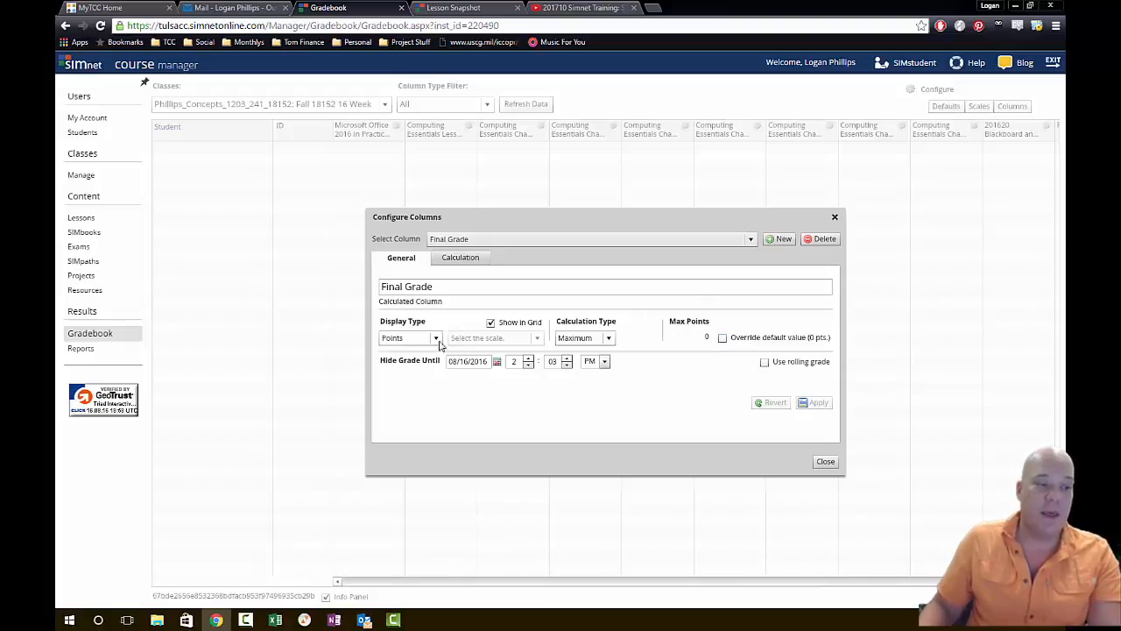
# - Hide the Final Grade column's grade until 08/22/2016 and apply the setting
pyautogui.click(497, 361)
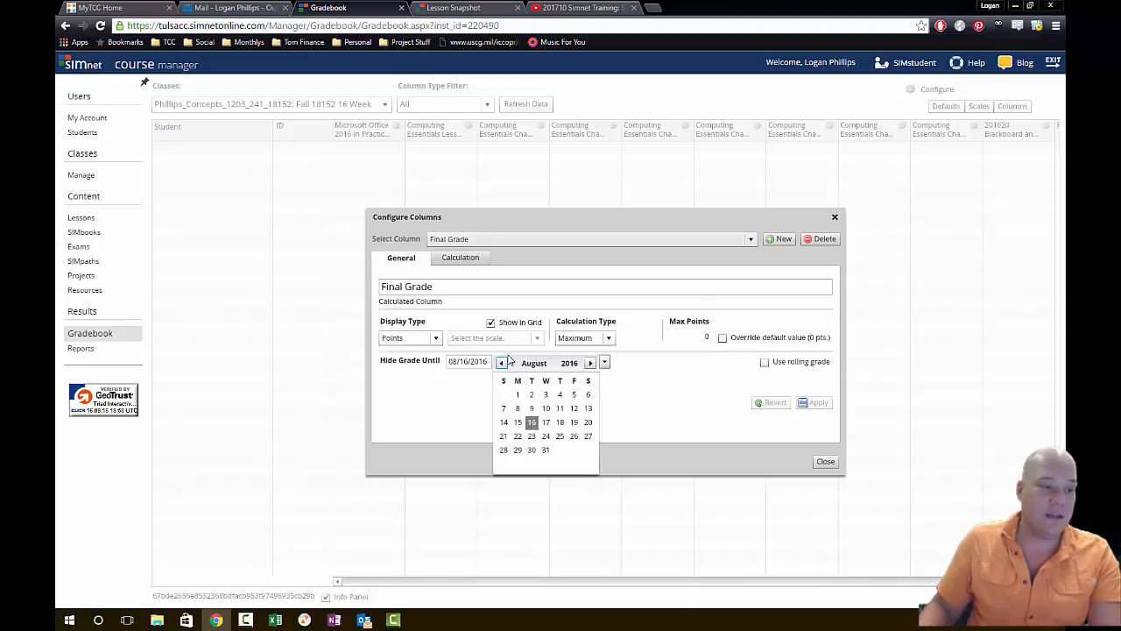
pyautogui.click(518, 436)
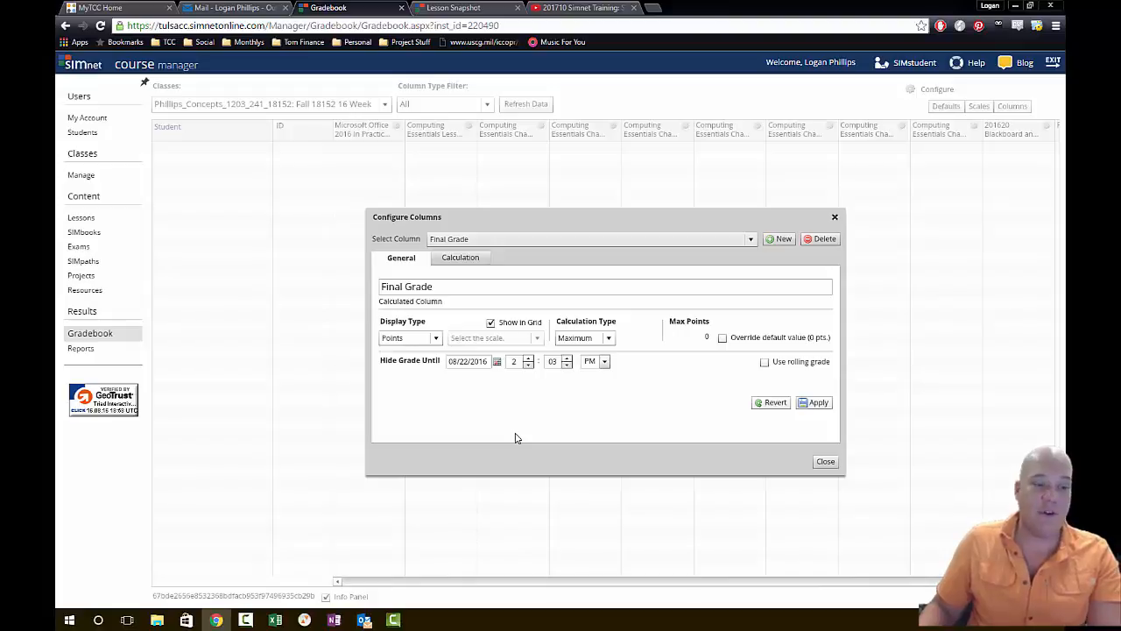
pyautogui.click(812, 404)
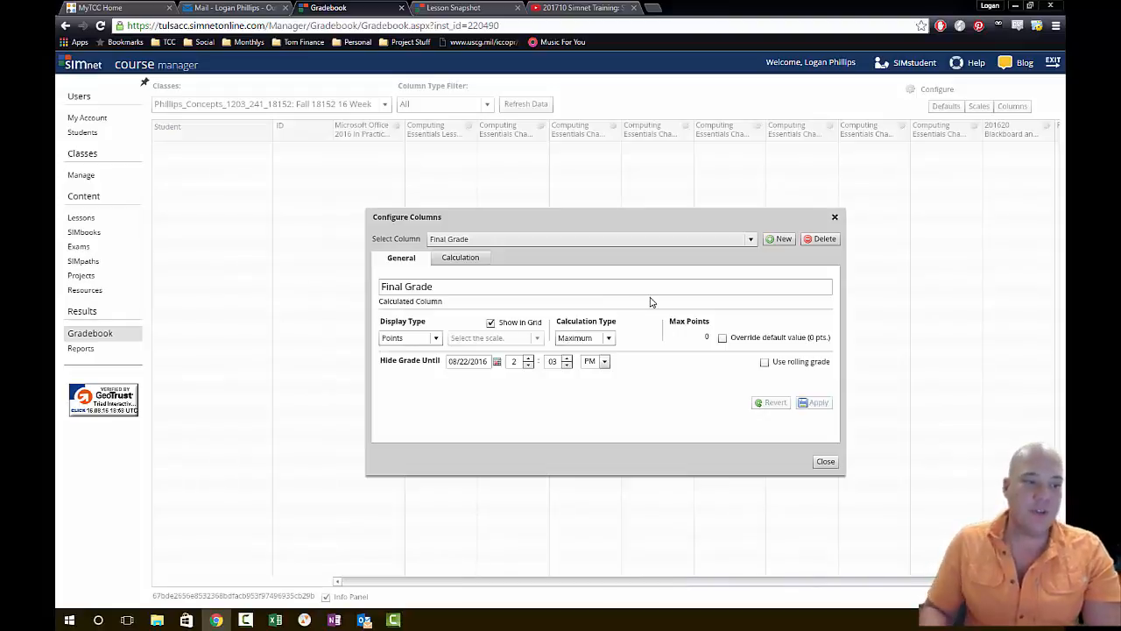
# - Add the "201620 Blackboard and Simnet Walkthrough" column to the Final Grade calculation
pyautogui.click(477, 261)
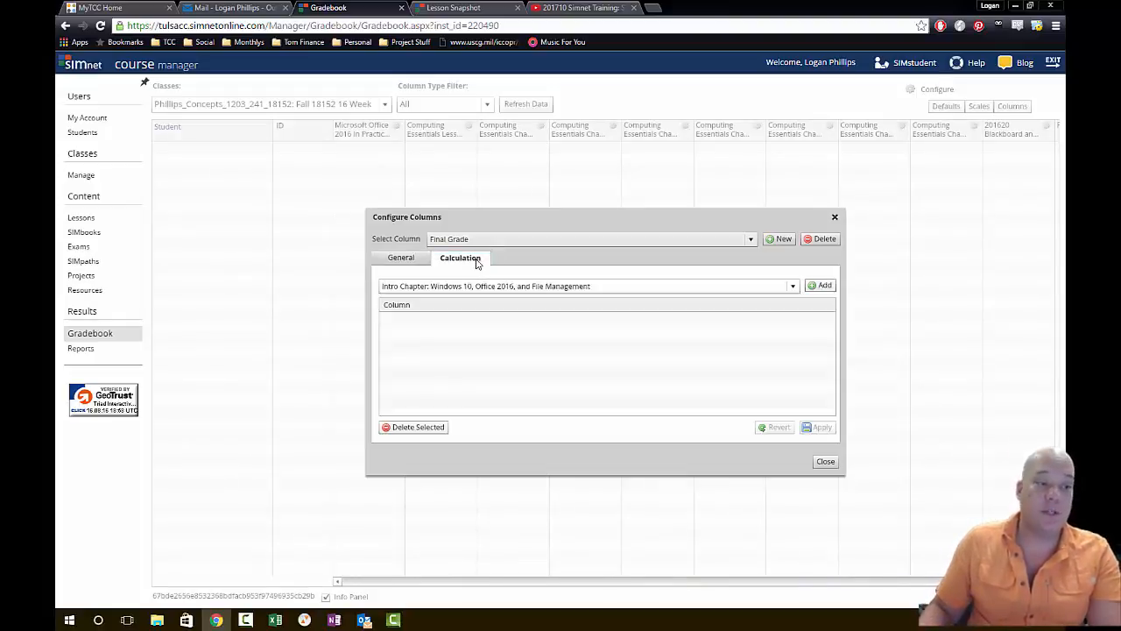
pyautogui.moveTo(750, 222); pyautogui.dragTo(756, 123)
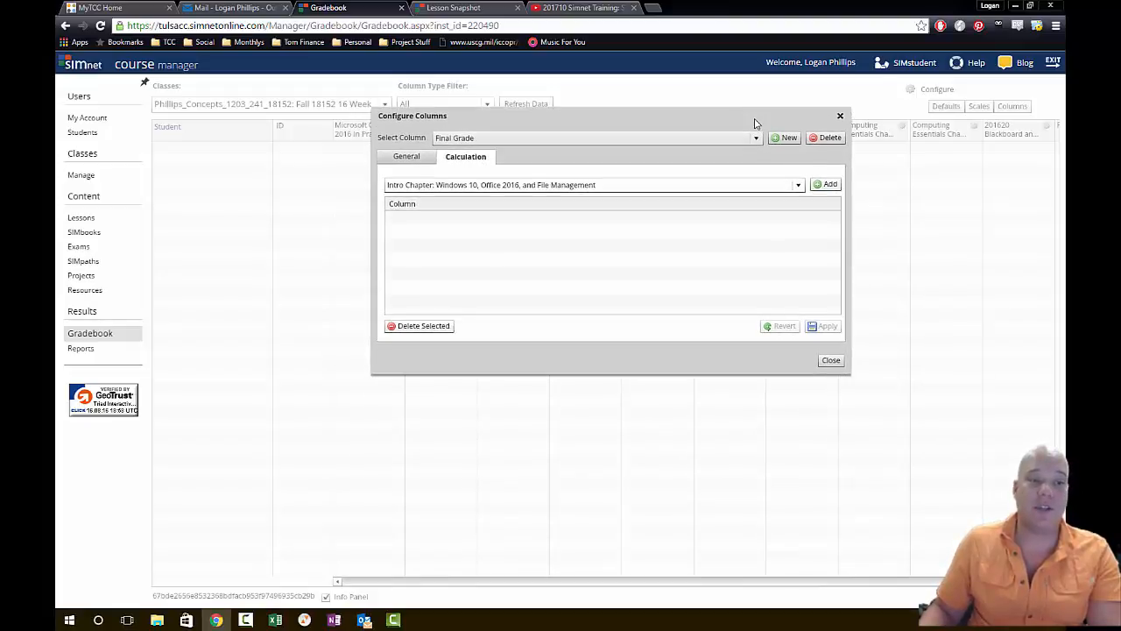
pyautogui.click(799, 187)
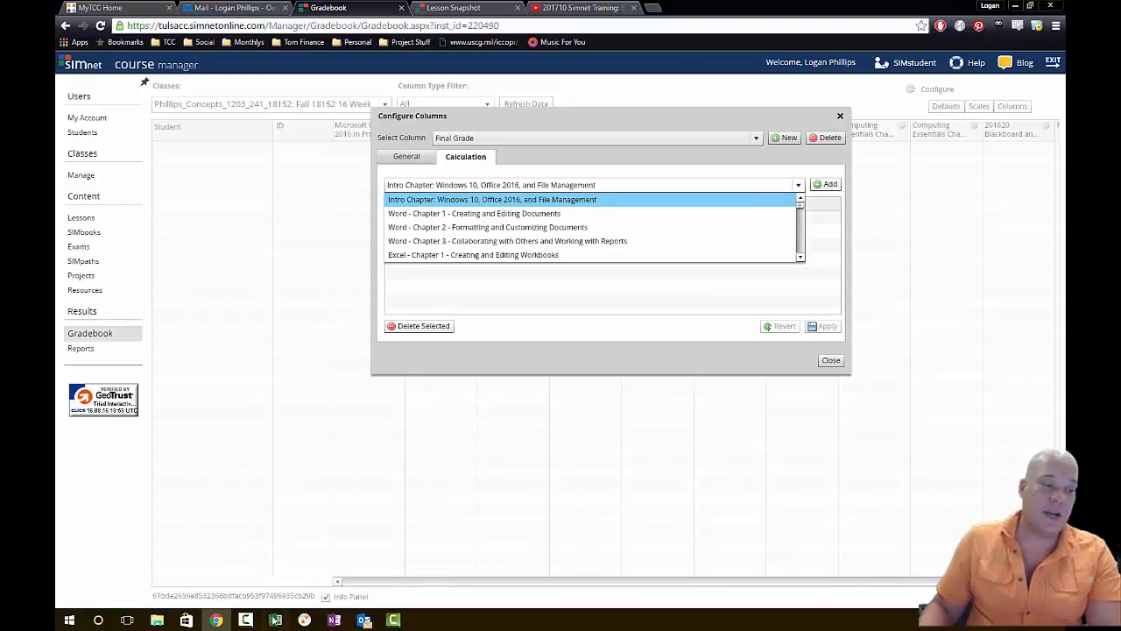
pyautogui.click(275, 619)
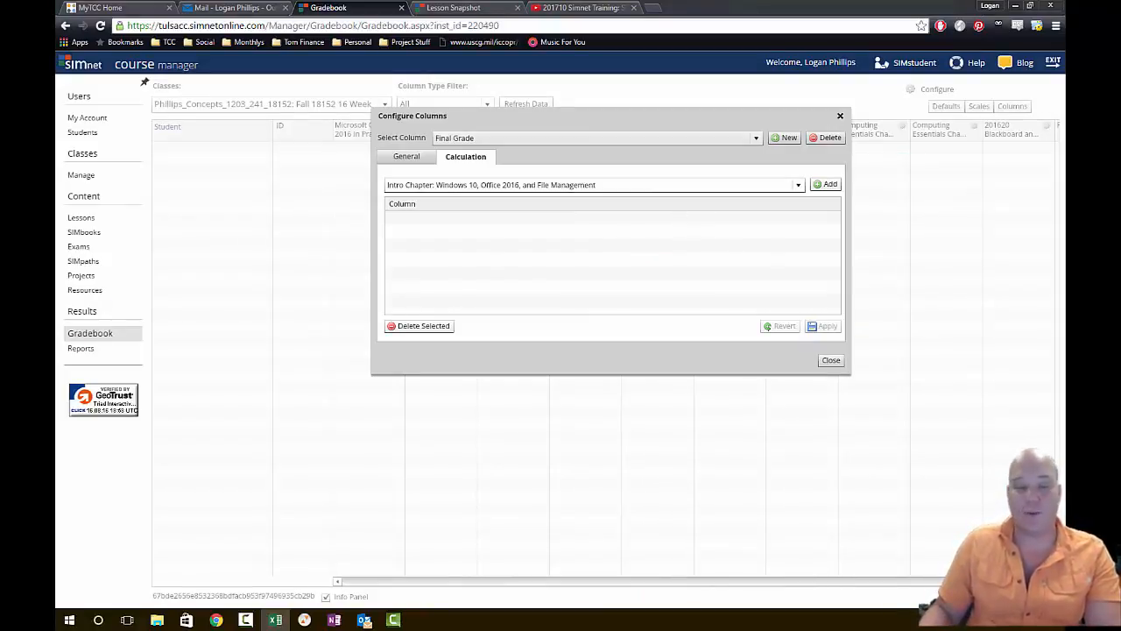
pyautogui.click(753, 185)
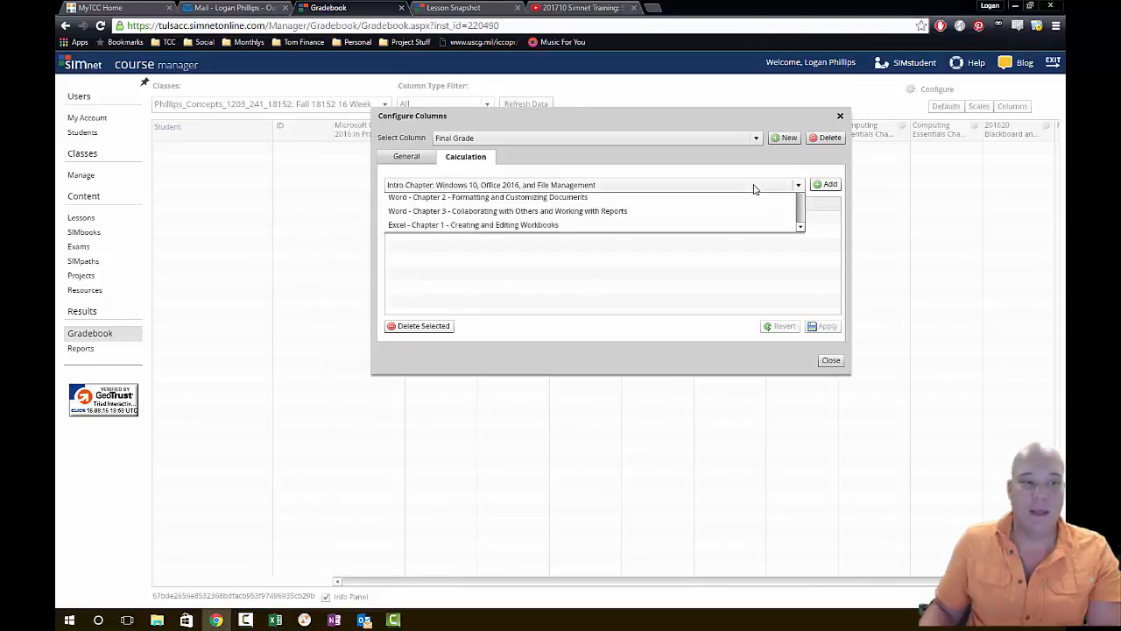
pyautogui.scroll(-6, 733, 220)
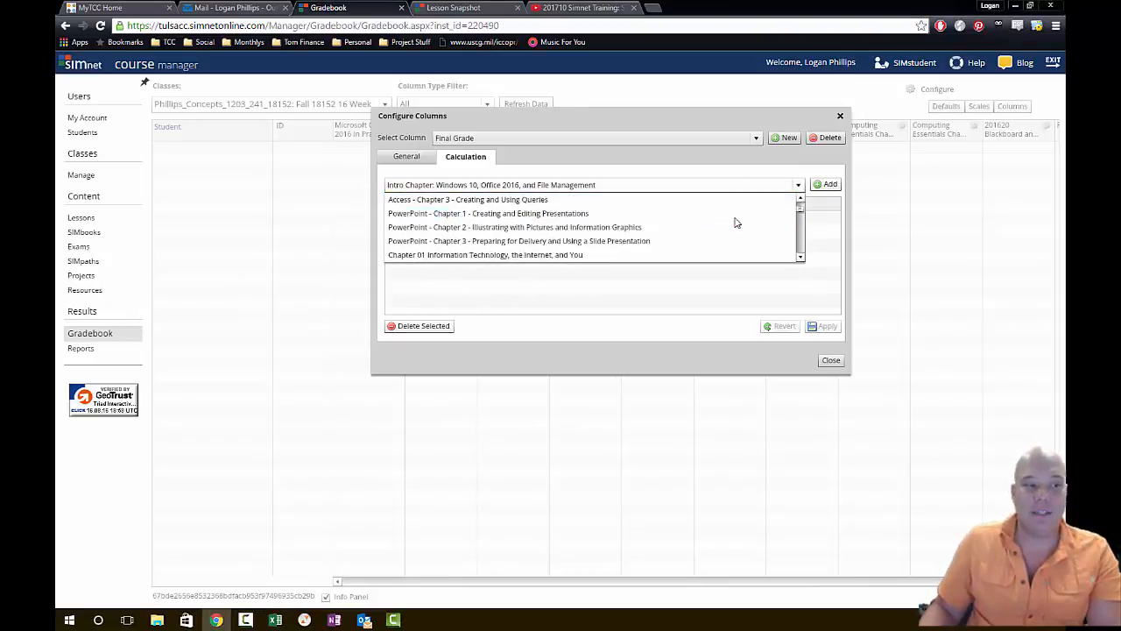
pyautogui.scroll(-10, 736, 225)
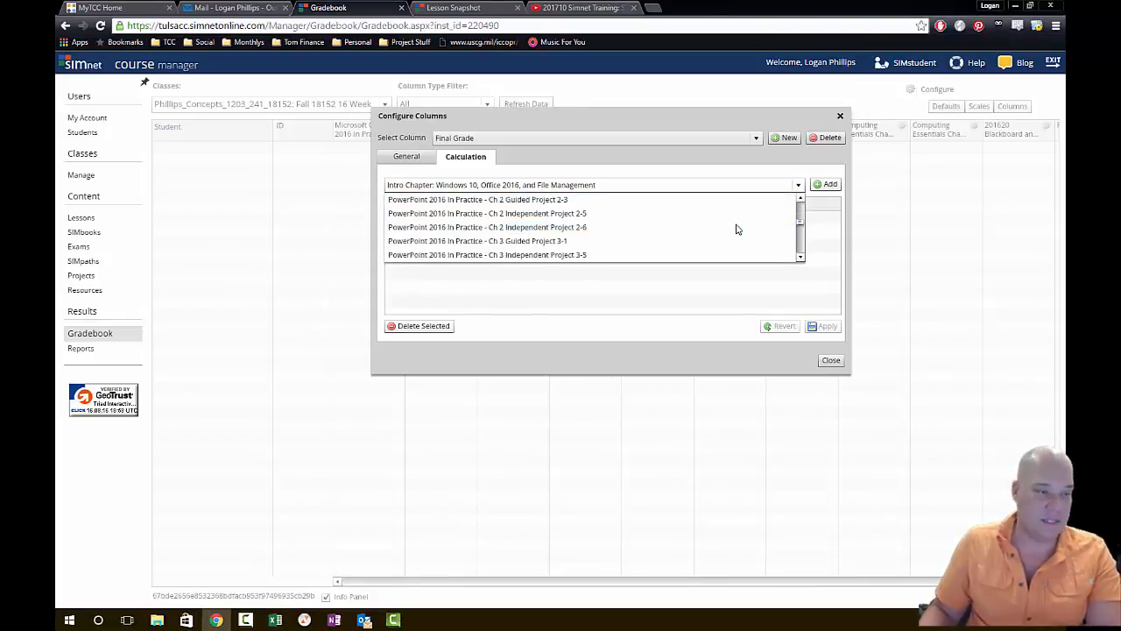
pyautogui.scroll(-10, 737, 231)
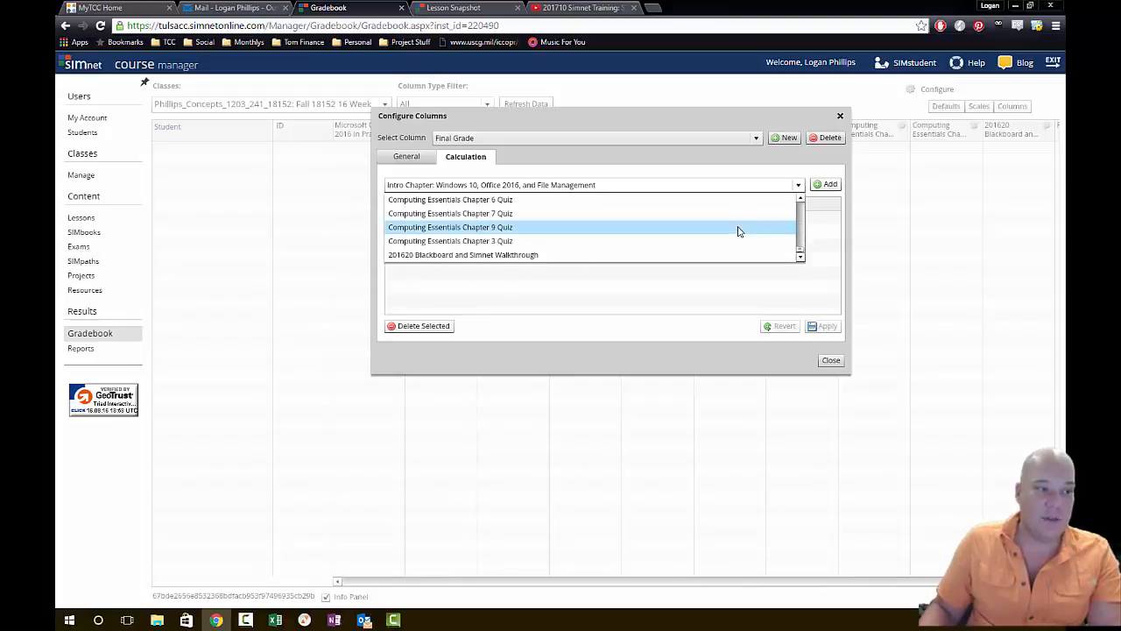
pyautogui.click(570, 257)
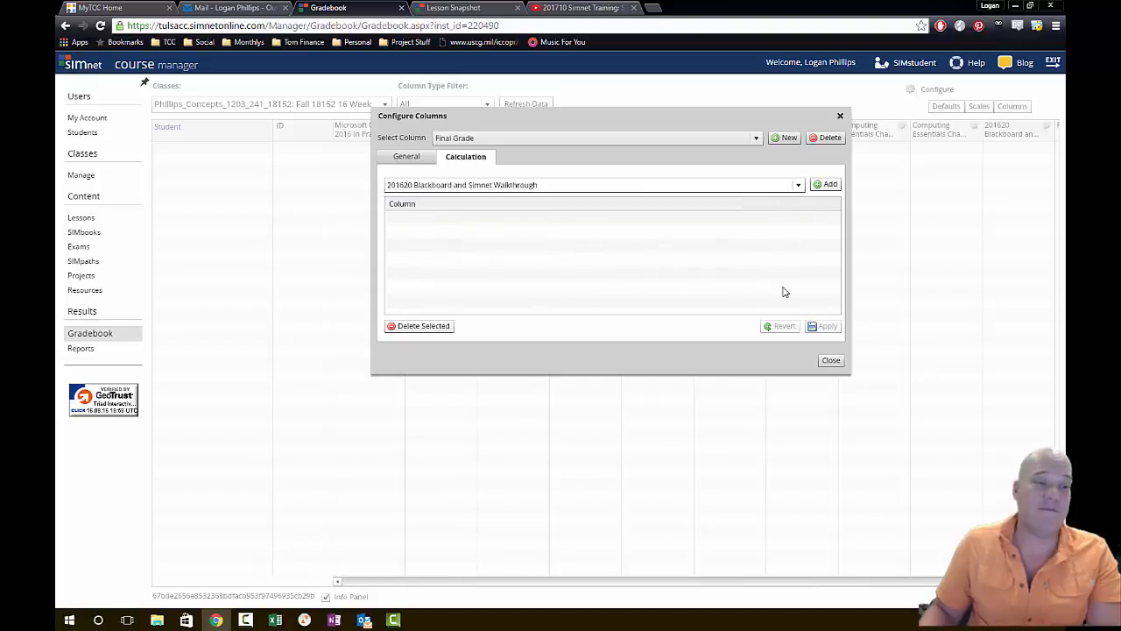
pyautogui.click(827, 184)
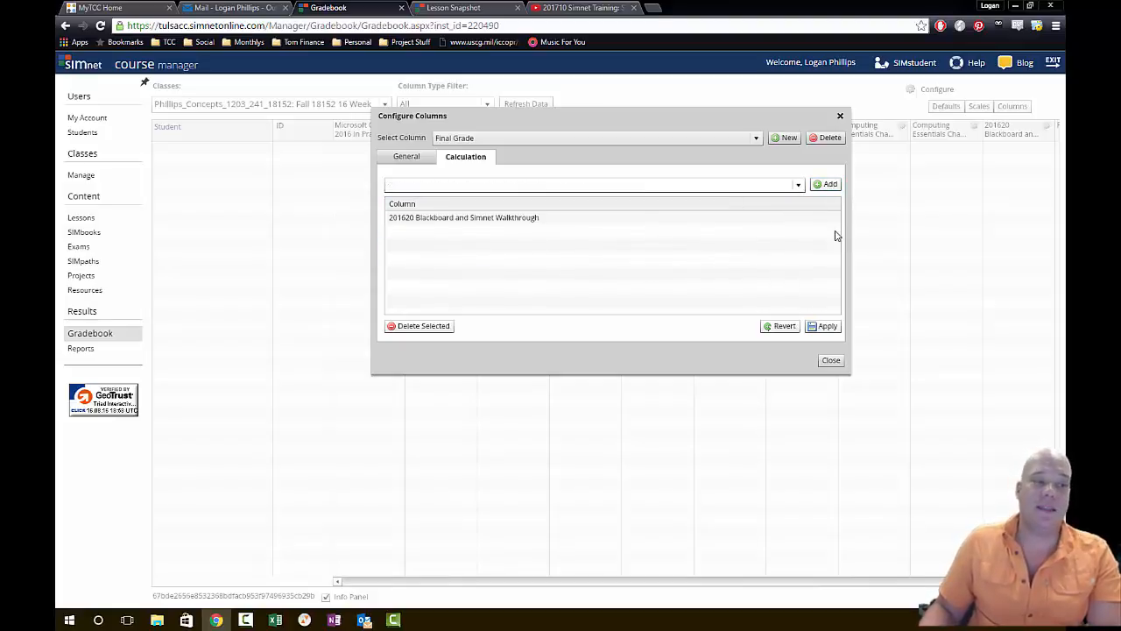
# - Add the "Intro Chapter: Windows 10, Office 2016, and File Management" column to the Final Grade calculation
pyautogui.click(735, 185)
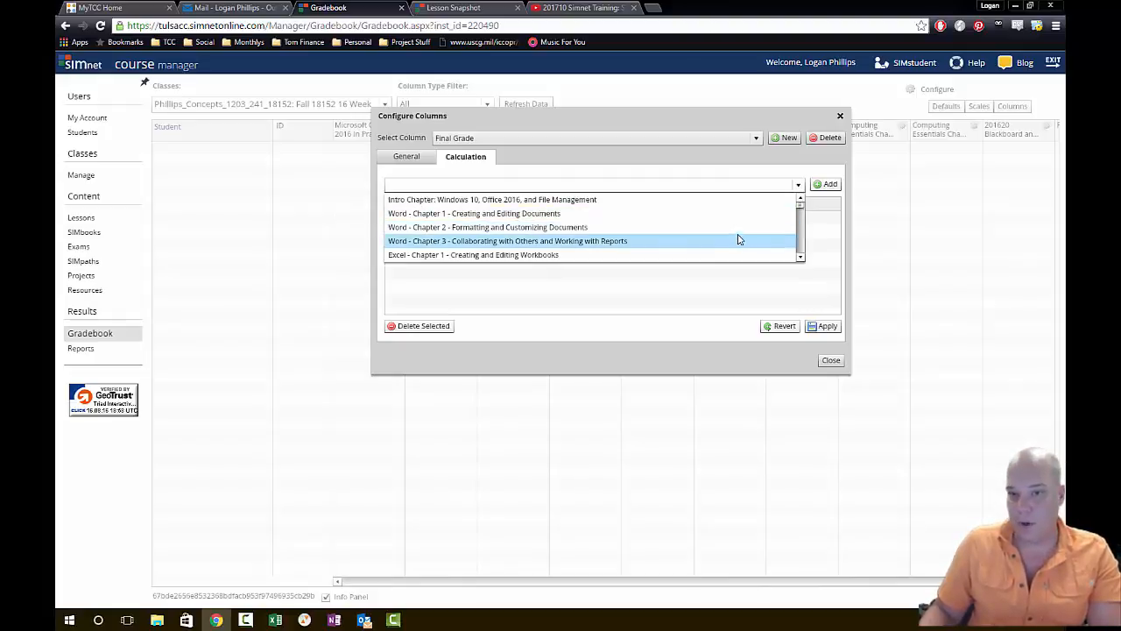
pyautogui.scroll(-3, 734, 238)
pyautogui.scroll(-10, 725, 236)
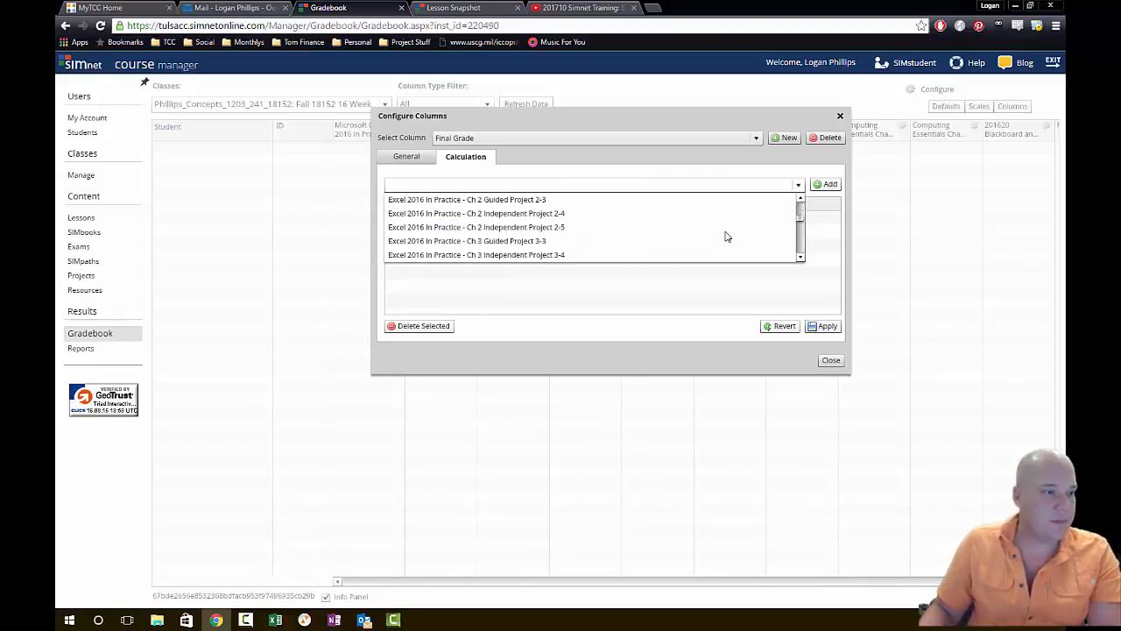
pyautogui.scroll(-12, 725, 237)
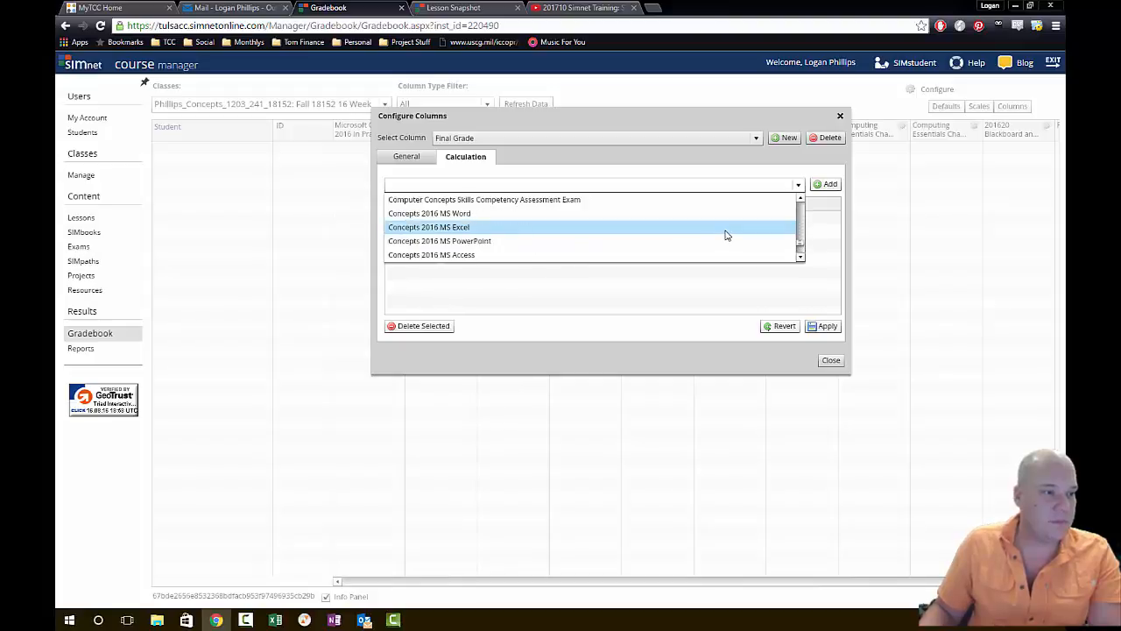
pyautogui.scroll(-8, 725, 235)
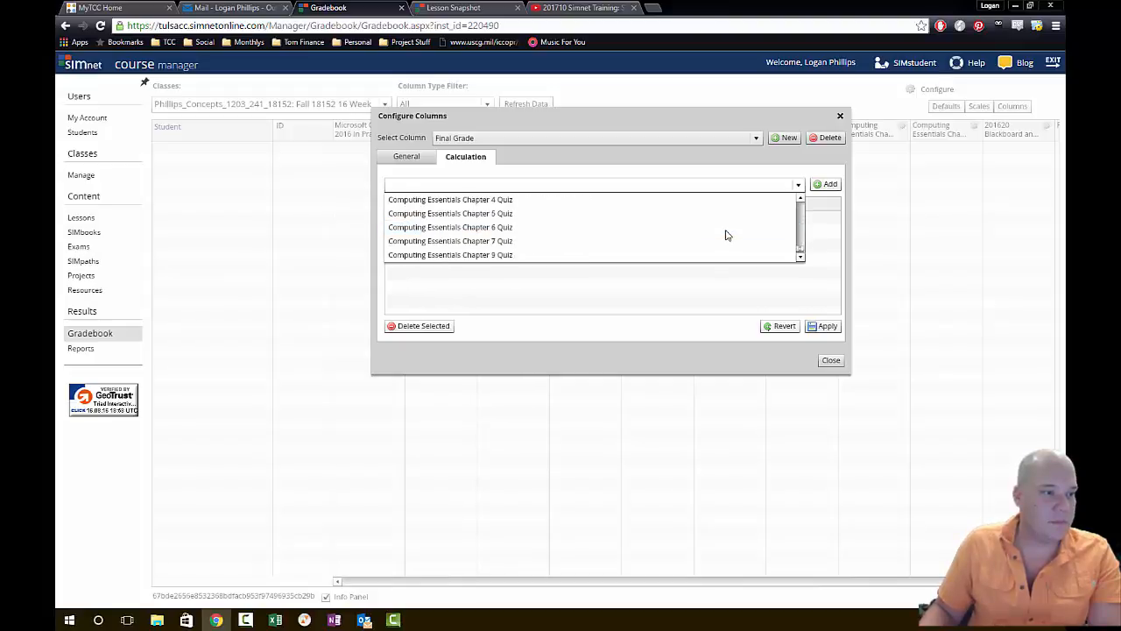
pyautogui.scroll(15, 725, 235)
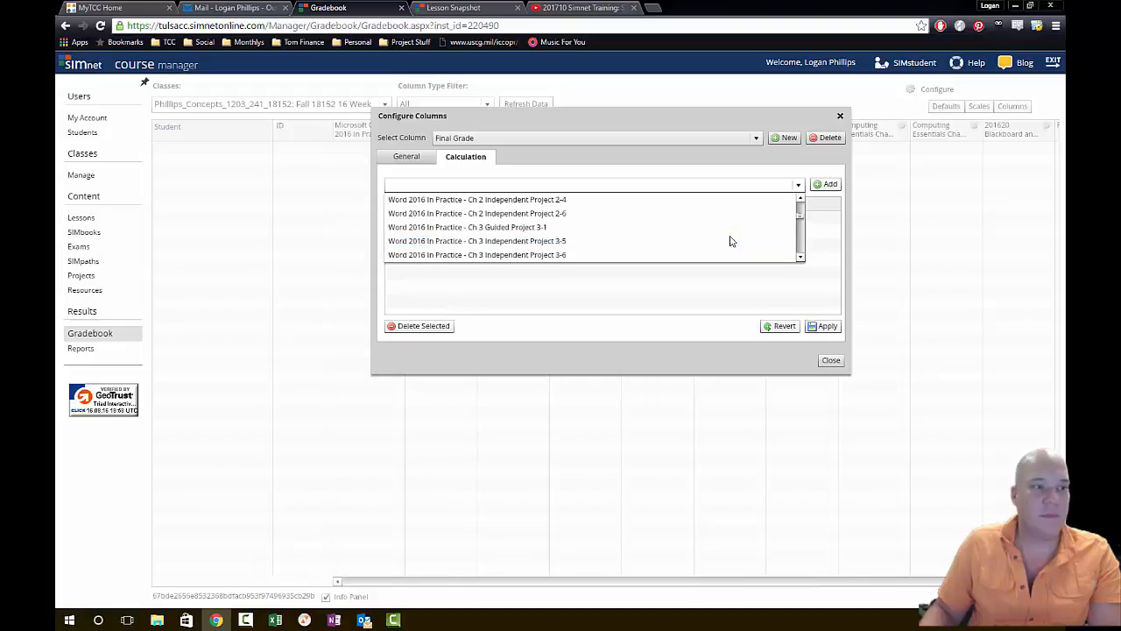
pyautogui.click(731, 200)
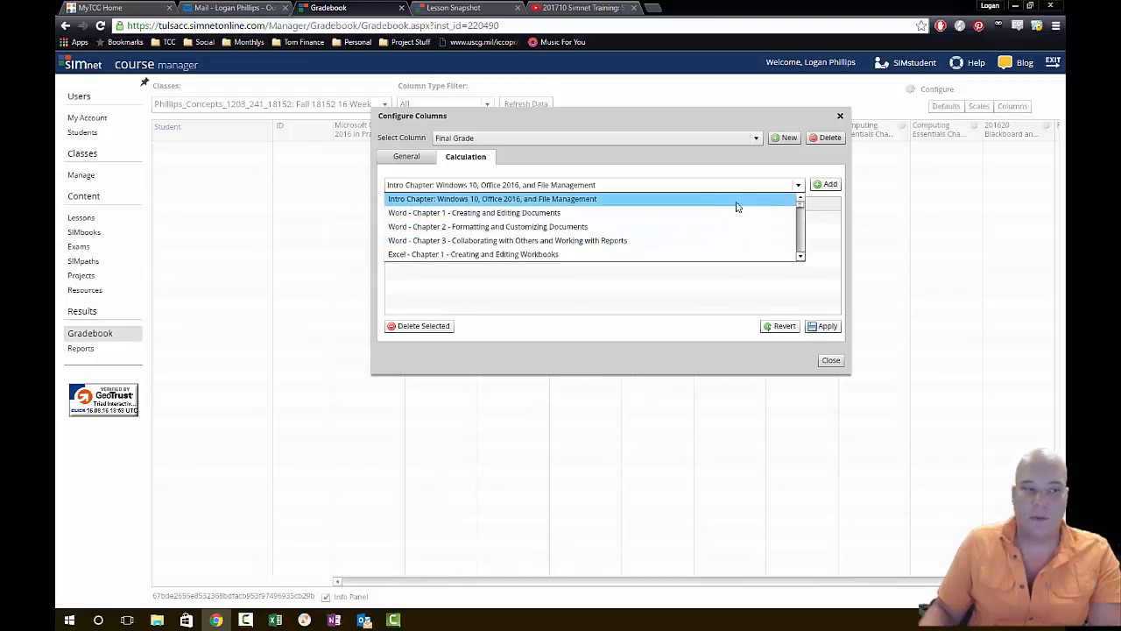
pyautogui.click(826, 184)
# - Add the "Word - Chapter 1 - Creating and Editing Documents" and "Word - Chapter 2 - Formatting and Customizing Documents" columns to the Final Grade calculation
pyautogui.click(776, 186)
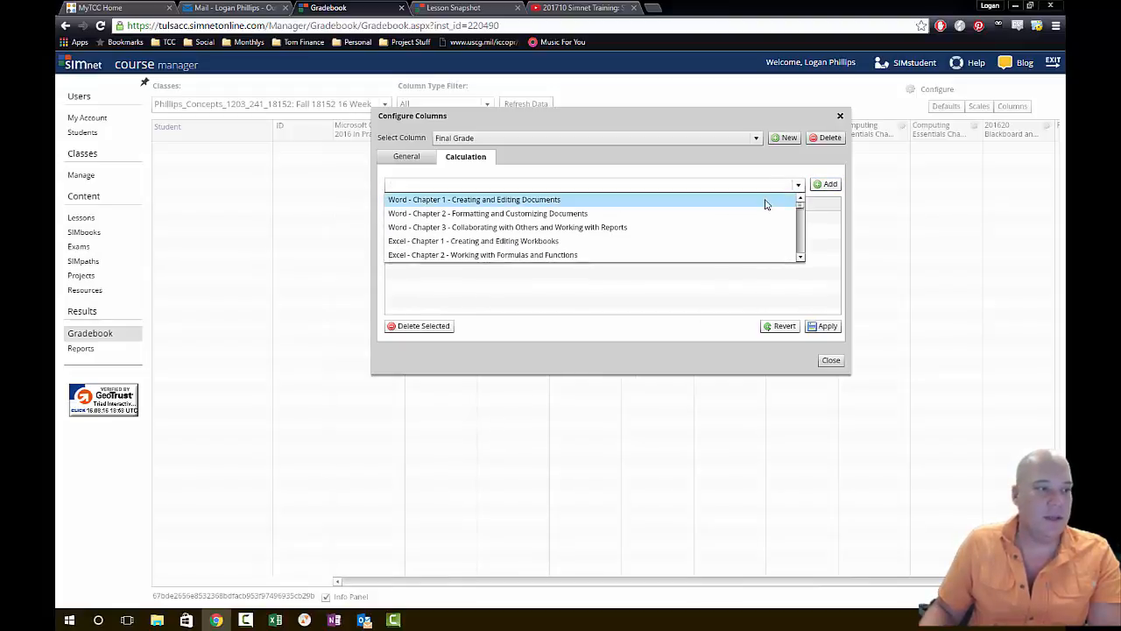
pyautogui.click(762, 200)
pyautogui.click(826, 184)
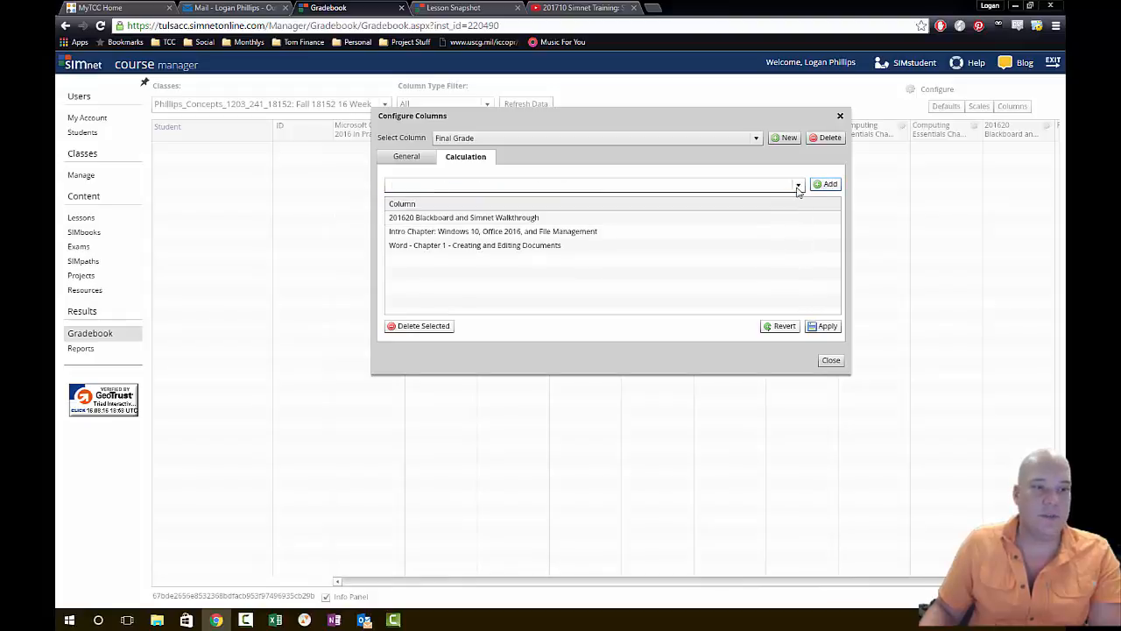
pyautogui.click(798, 186)
pyautogui.click(793, 198)
pyautogui.click(826, 184)
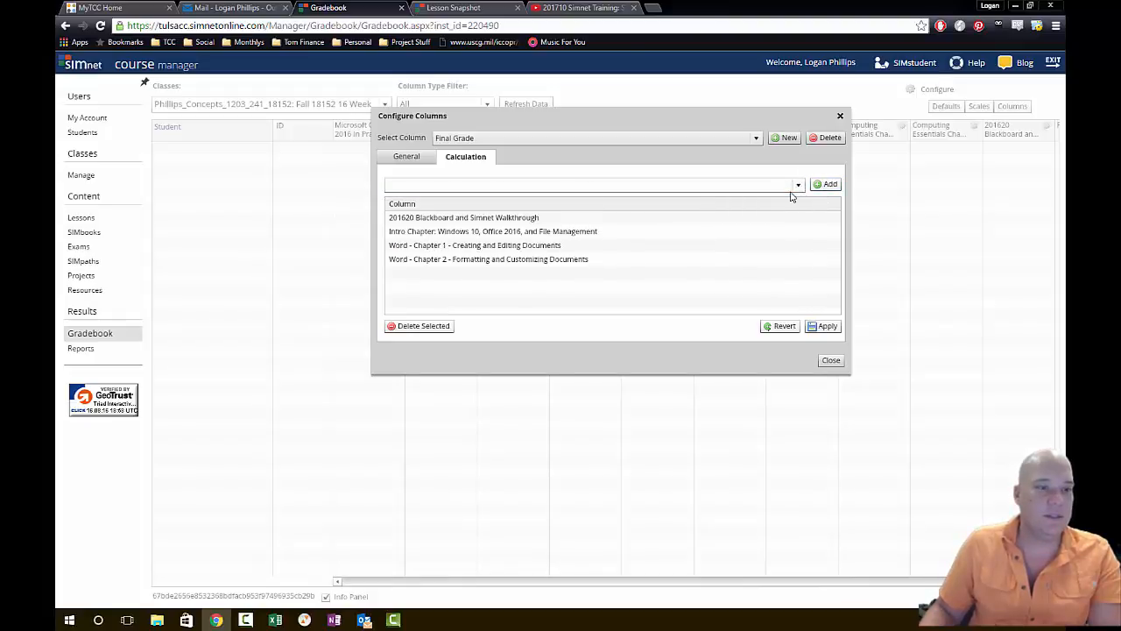
# - Add the "Word - Chapter 3 - Collaborating with Others and Working with Reports" column to the Final Grade calculation
pyautogui.click(798, 186)
pyautogui.click(791, 212)
pyautogui.click(798, 185)
pyautogui.click(793, 199)
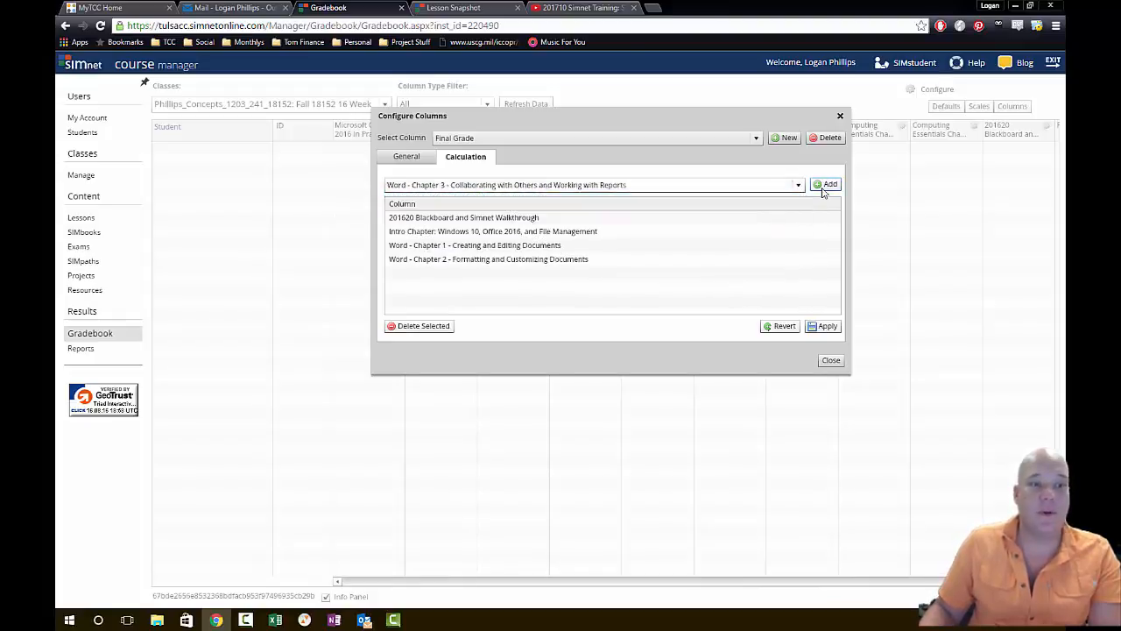
pyautogui.click(824, 187)
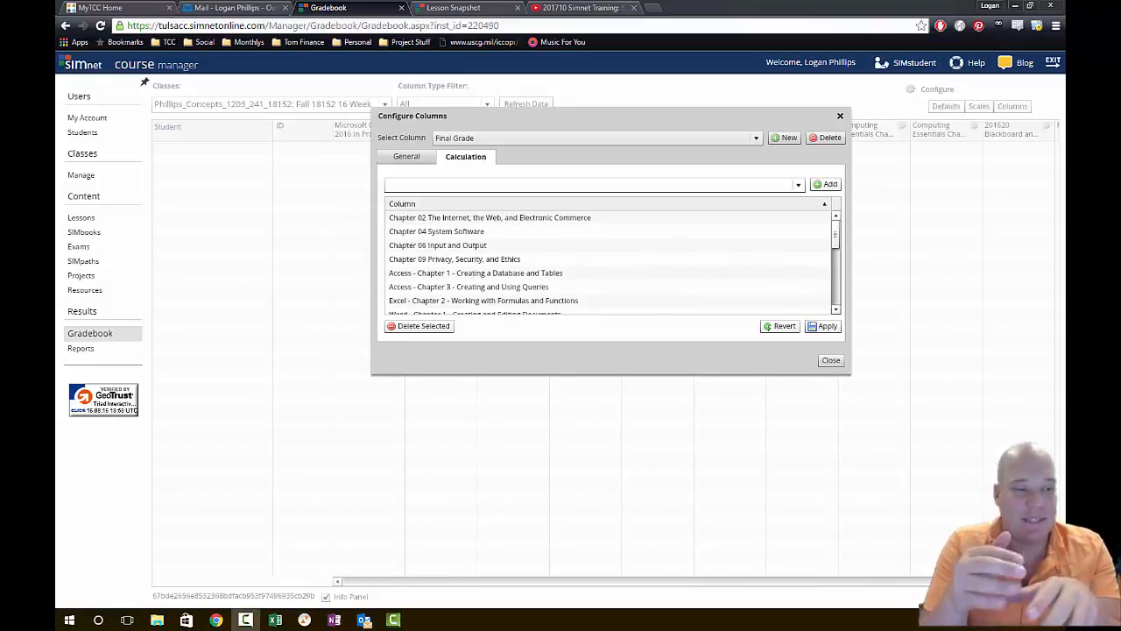
# - Add the "Office 2016 Concepts Word Chapter 1 Post-test" column to the Final Grade calculation
pyautogui.click(798, 185)
pyautogui.scroll(-1, 708, 219)
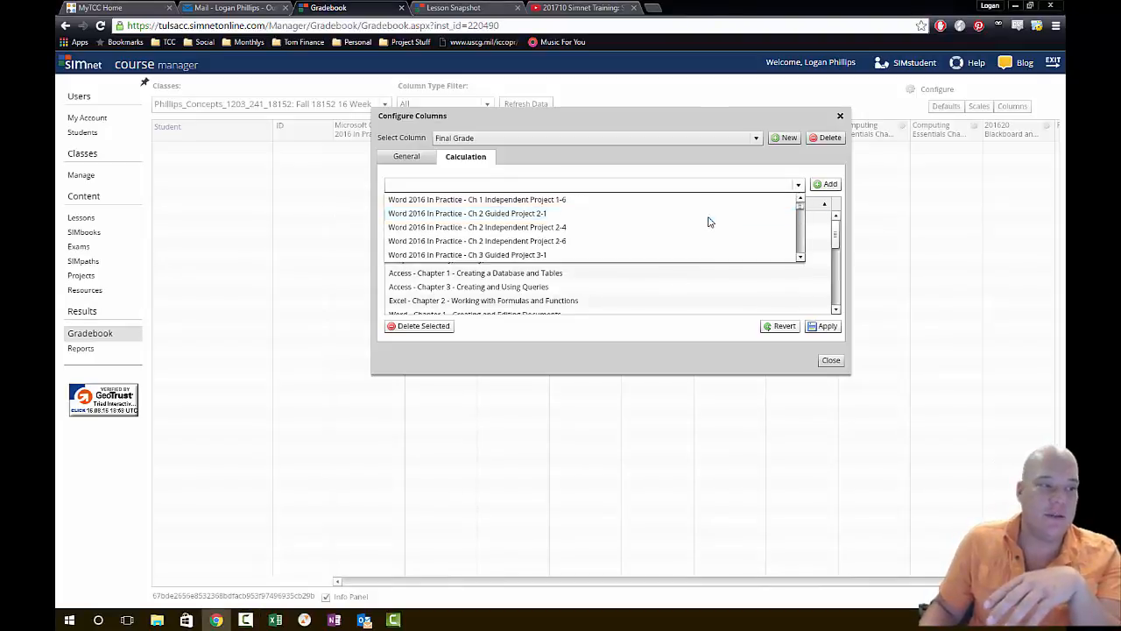
pyautogui.scroll(-5, 708, 221)
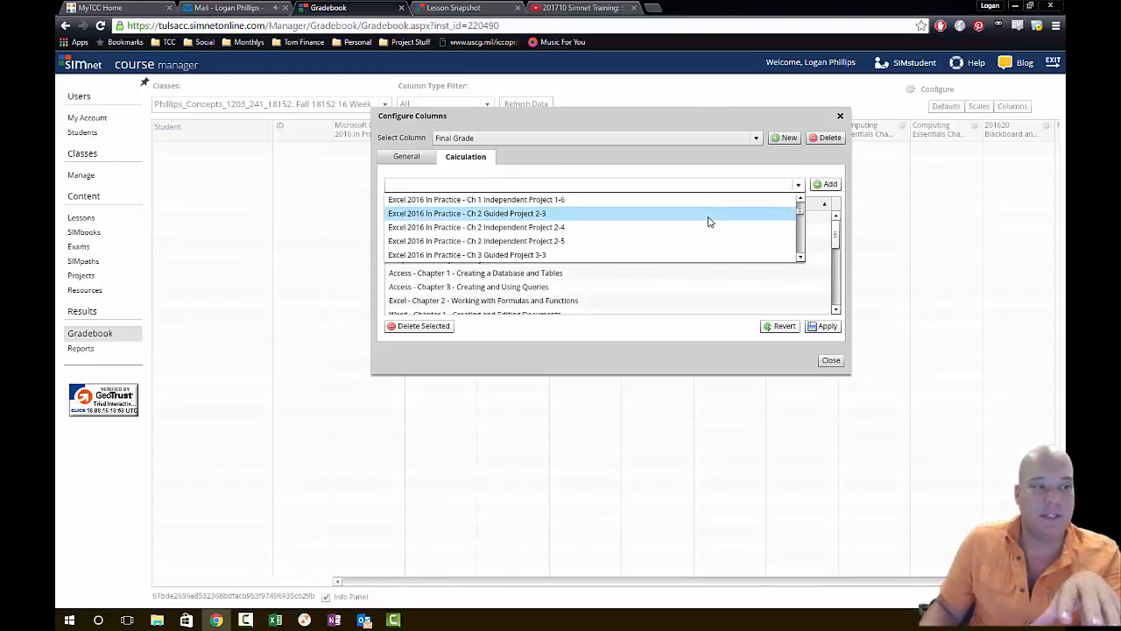
pyautogui.scroll(-1, 708, 224)
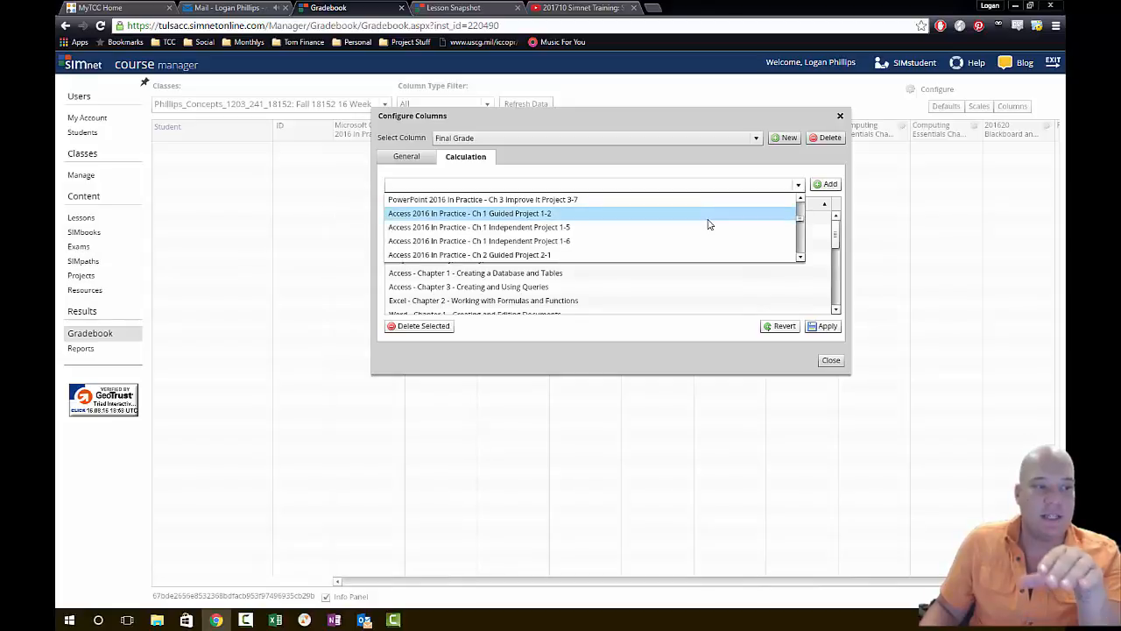
pyautogui.scroll(-3, 708, 224)
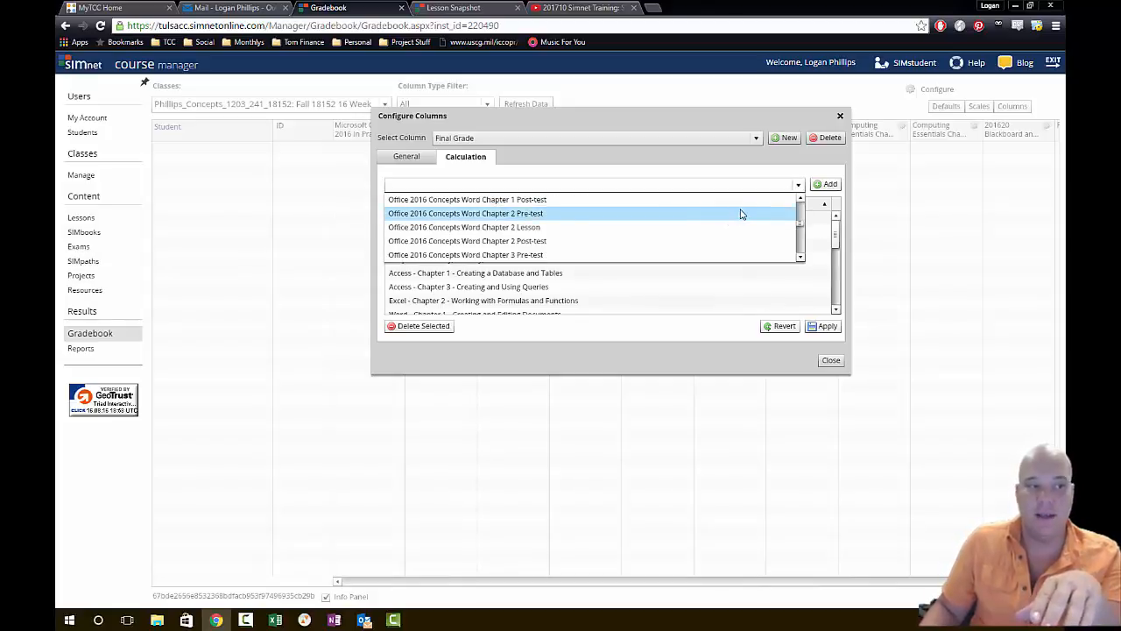
pyautogui.scroll(1, 740, 218)
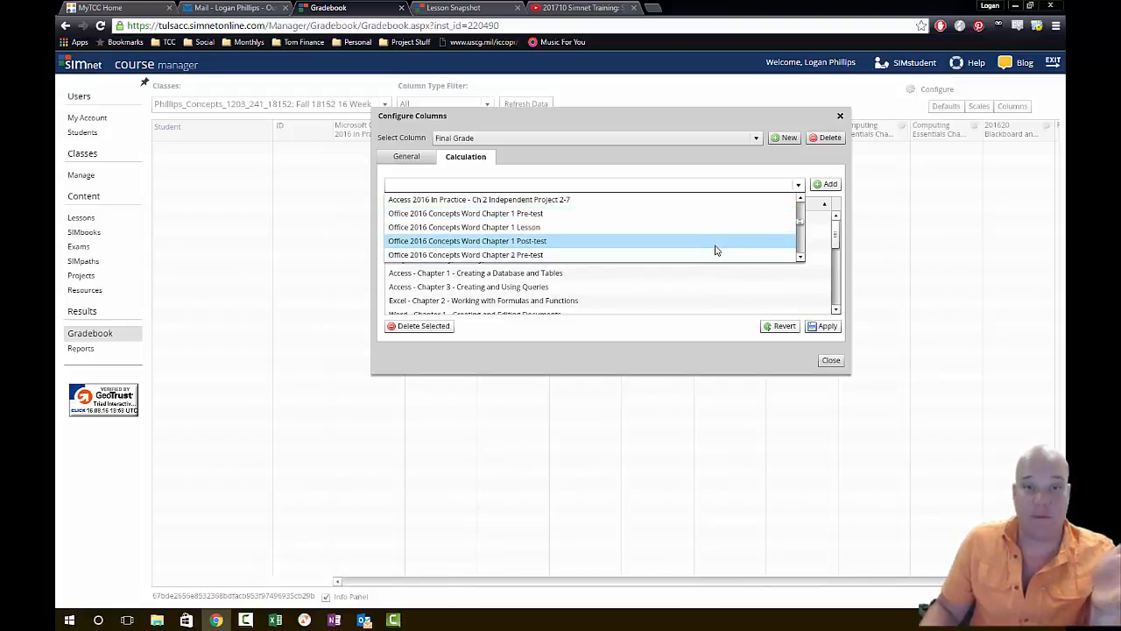
pyautogui.click(640, 242)
pyautogui.click(828, 186)
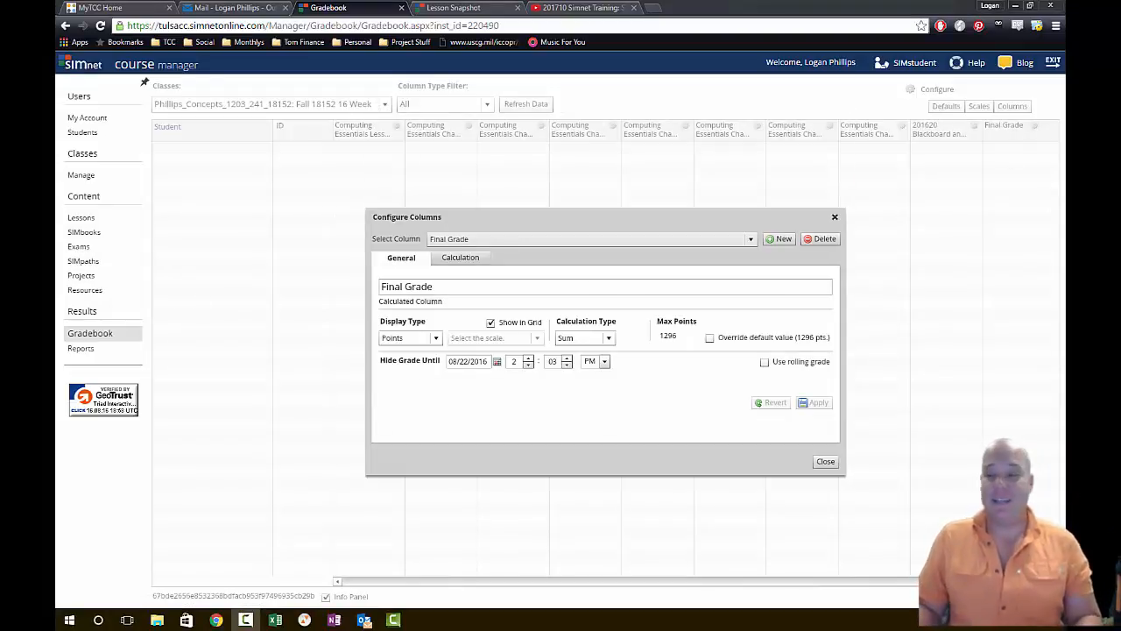
# - Apply the Final Grade column settings and close the column configuration
pyautogui.moveTo(1065, 7); pyautogui.dragTo(657, 2)
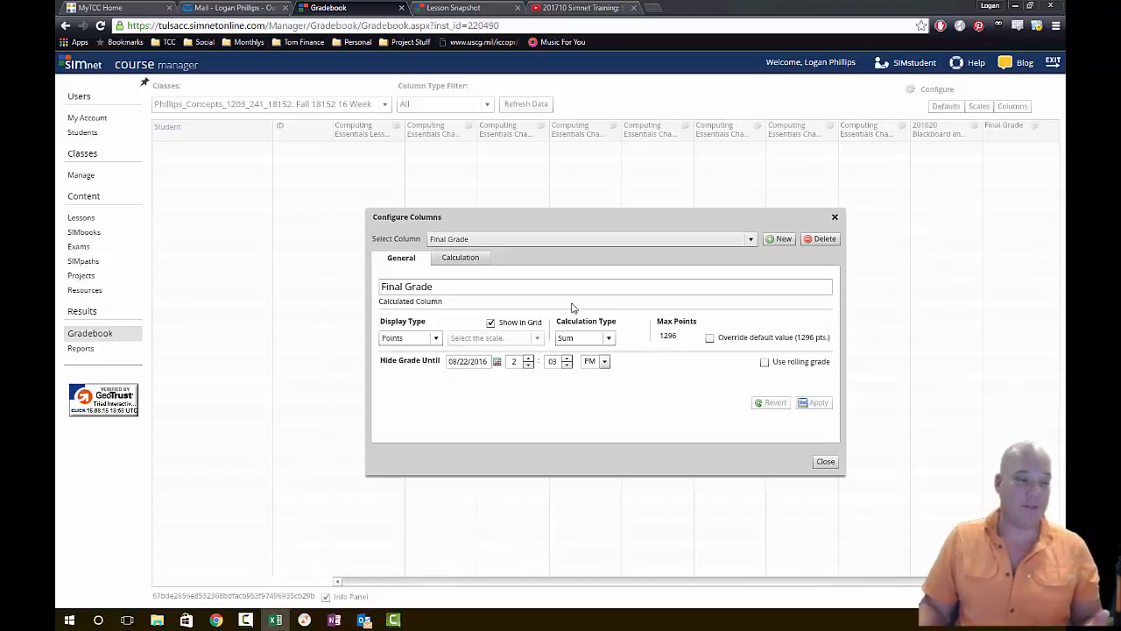
pyautogui.click(820, 403)
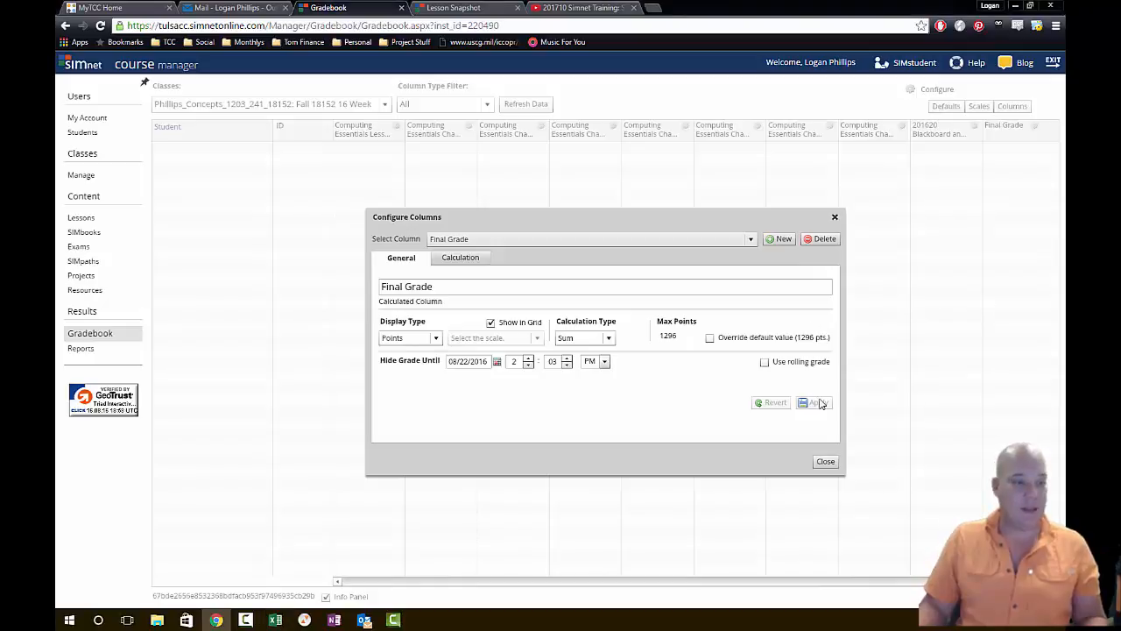
pyautogui.click(826, 464)
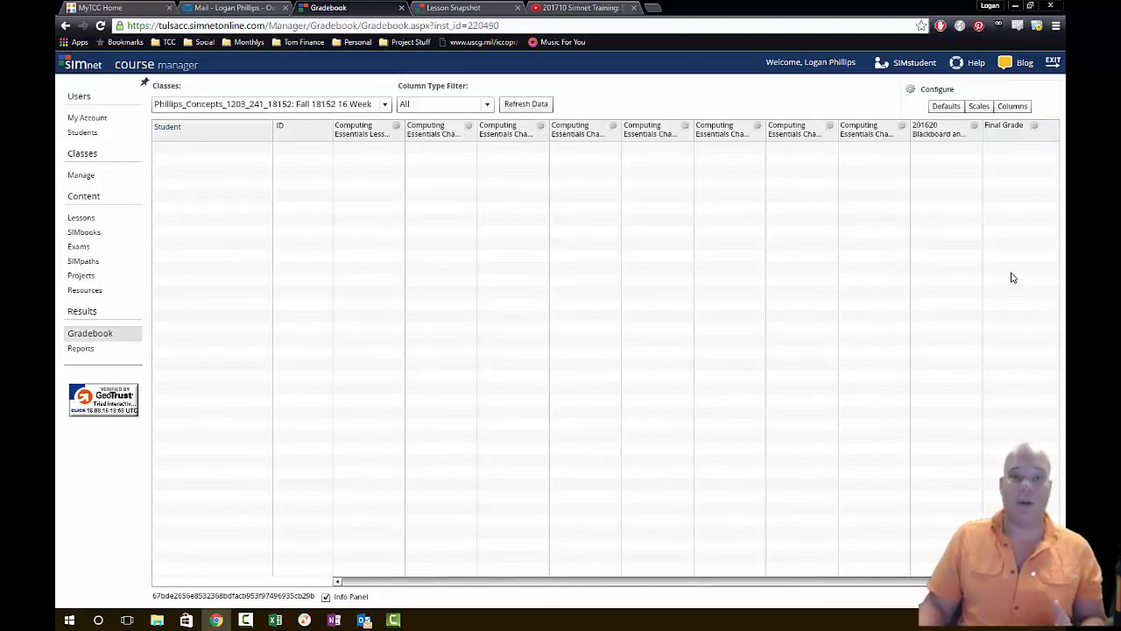
# - Create a new custom gradebook column titled "Simnet Login" with a maximum of 5 points
pyautogui.click(1016, 107)
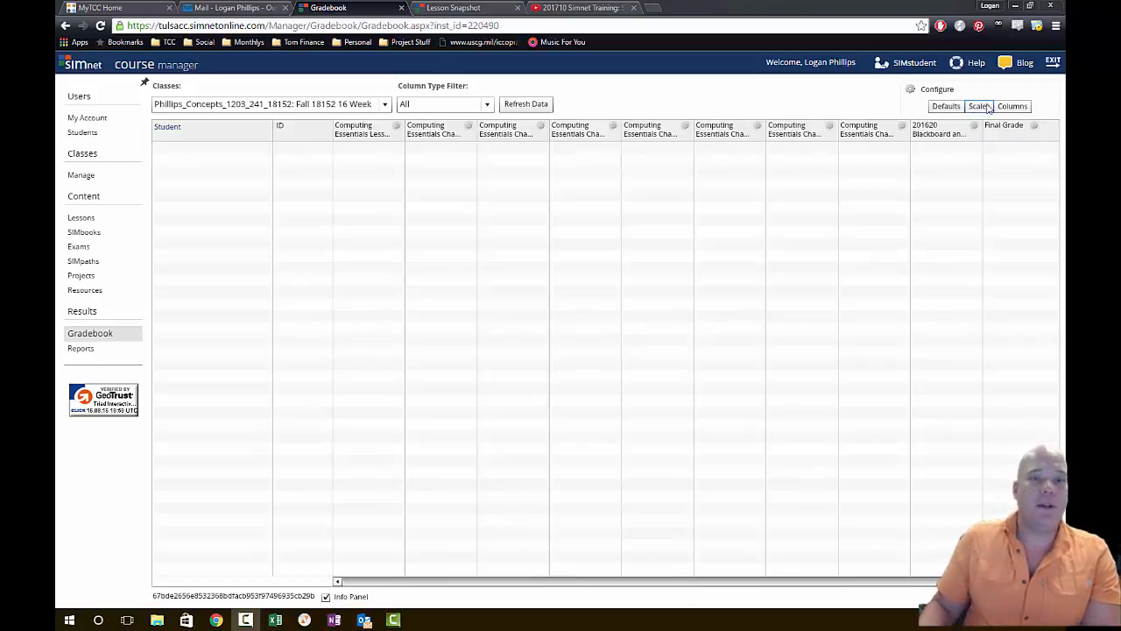
pyautogui.click(1013, 107)
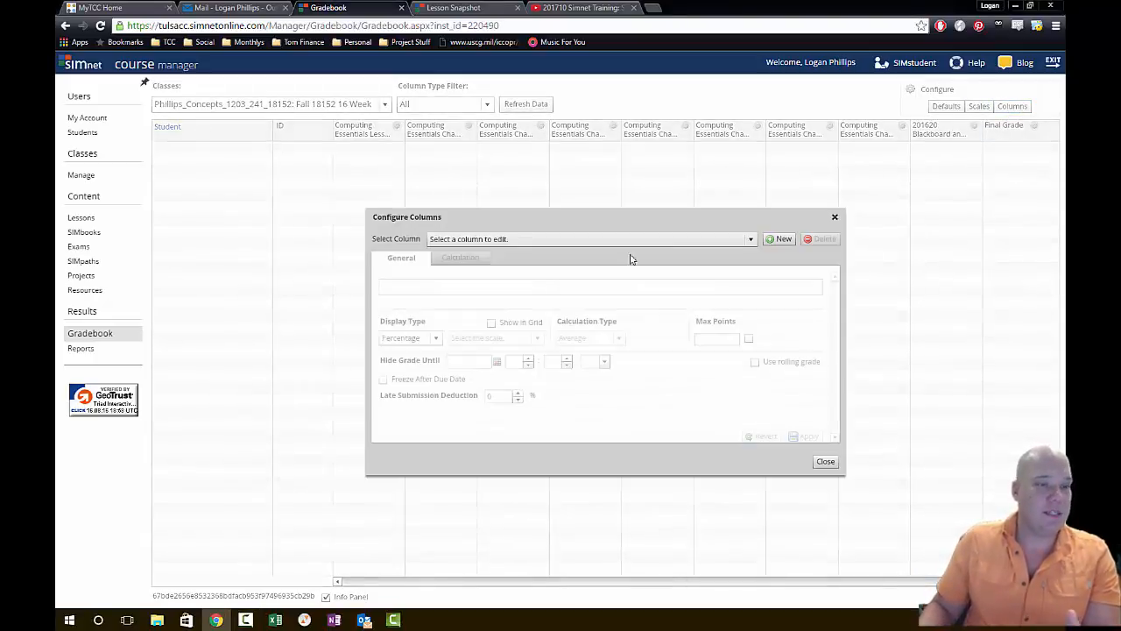
pyautogui.click(775, 241)
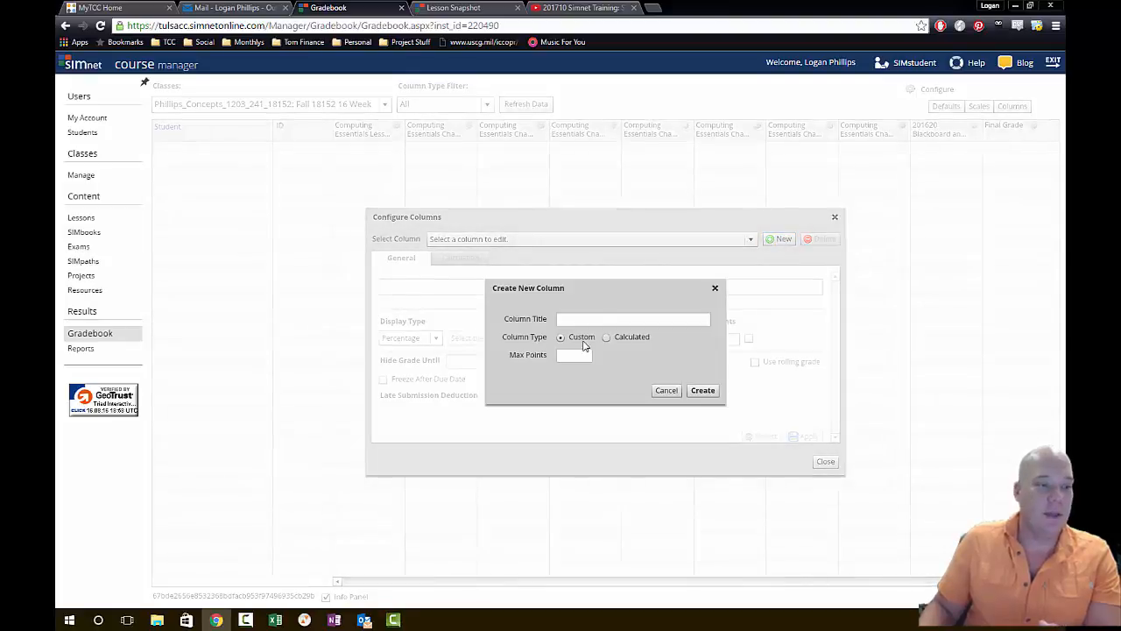
pyautogui.click(627, 319)
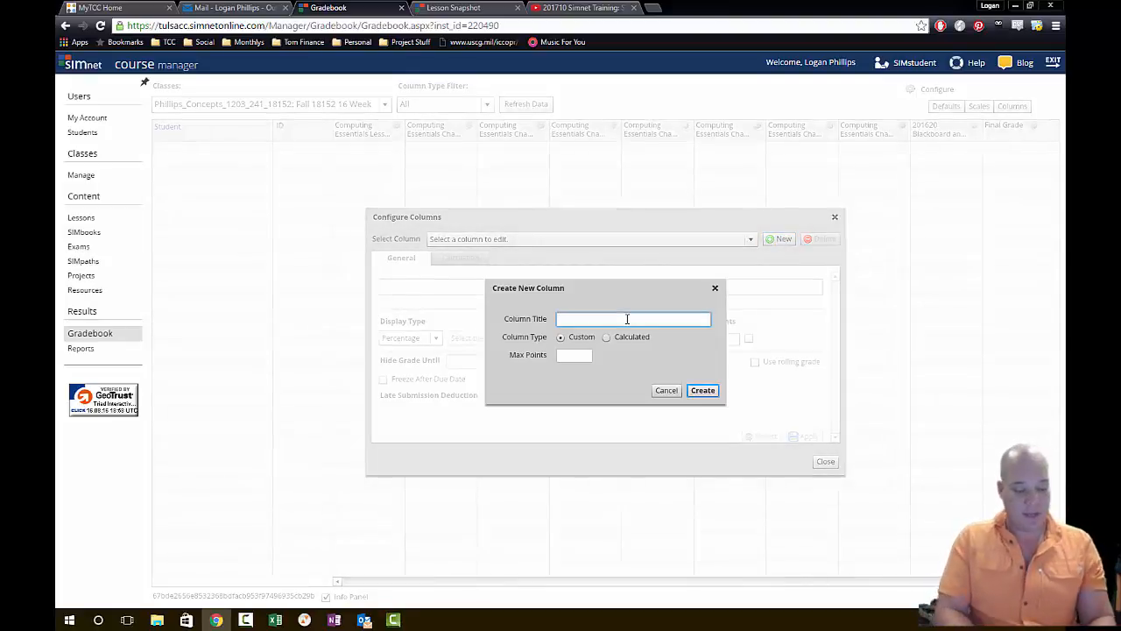
pyautogui.write('Simnet Login')
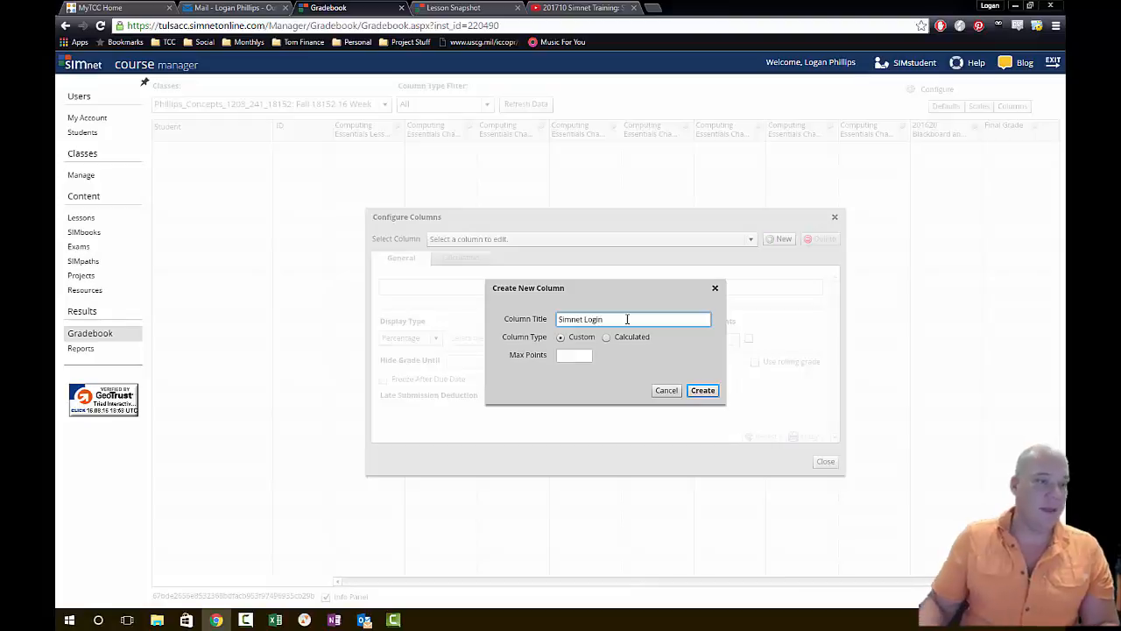
pyautogui.click(587, 356)
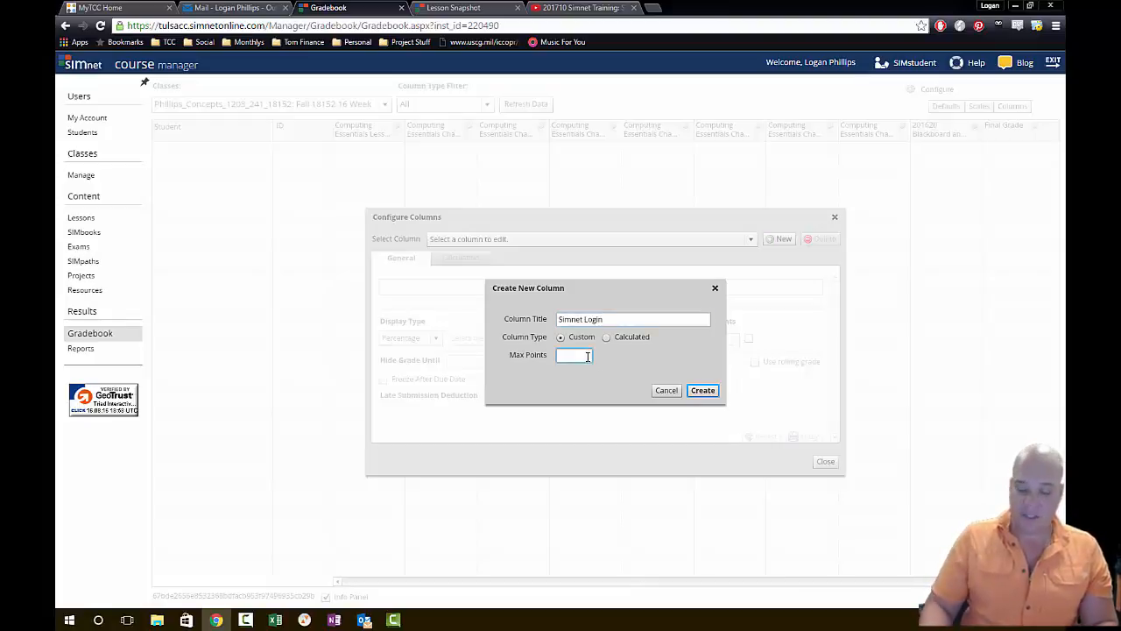
pyautogui.write('5')
pyautogui.click(712, 393)
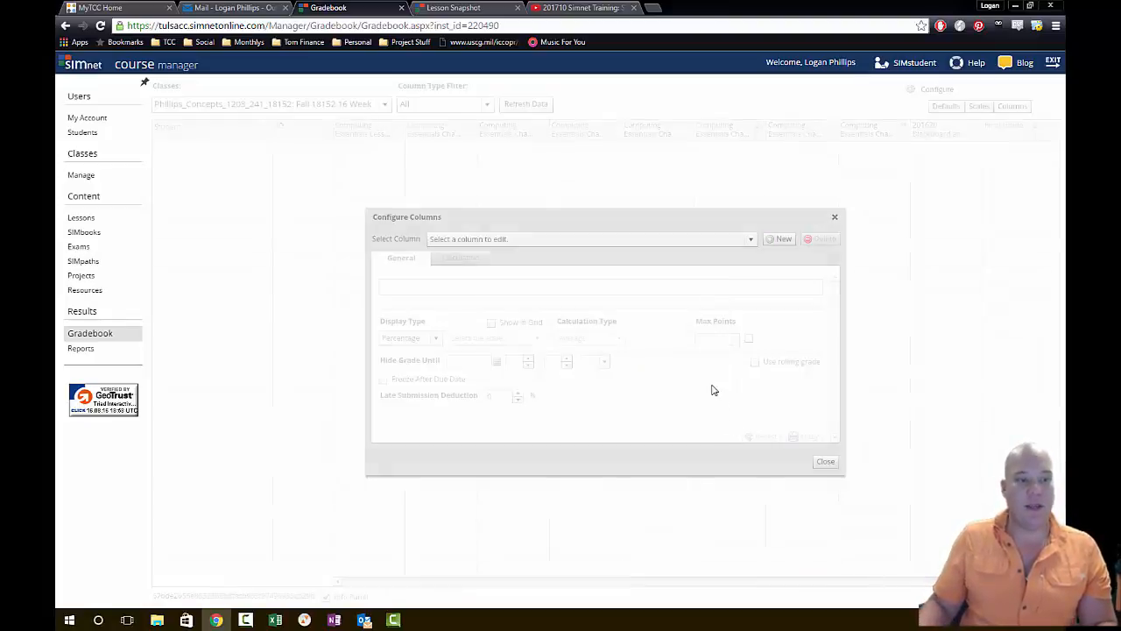
# - Create another custom gradebook column titled "Blackboard Introduction" with a maximum of 5 points
pyautogui.click(779, 238)
pyautogui.click(604, 321)
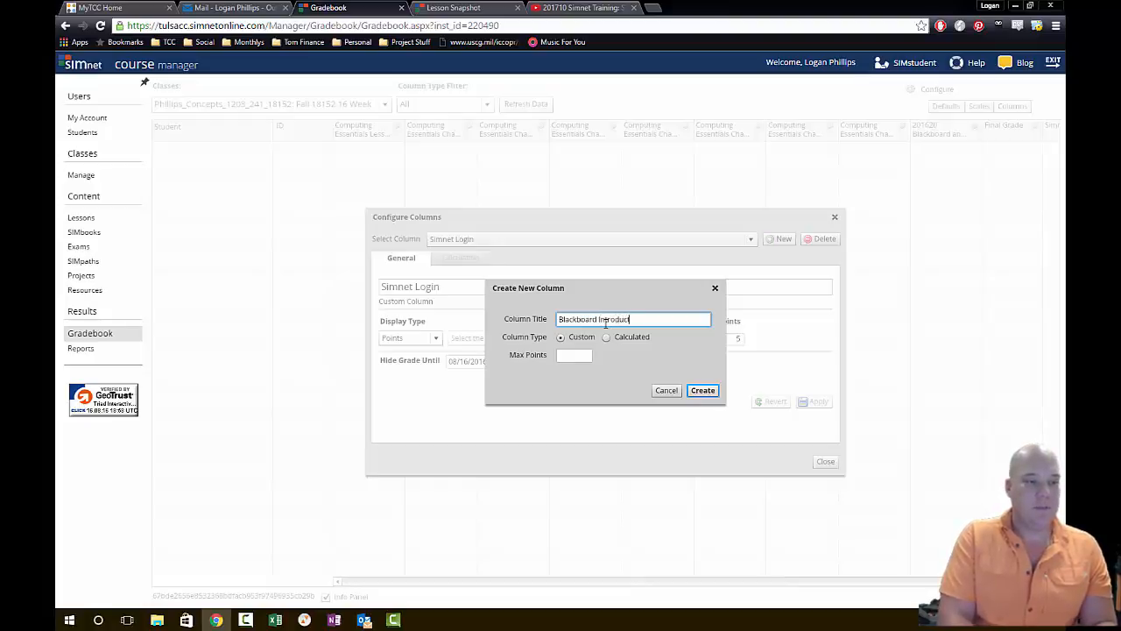
pyautogui.click(563, 355)
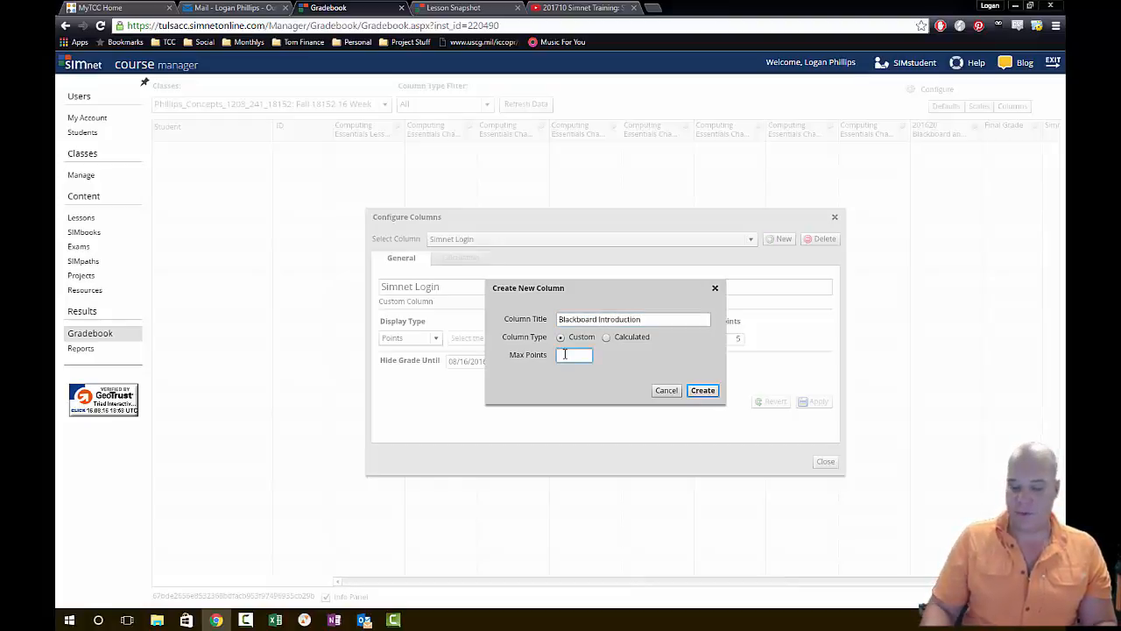
pyautogui.write('5')
pyautogui.click(702, 389)
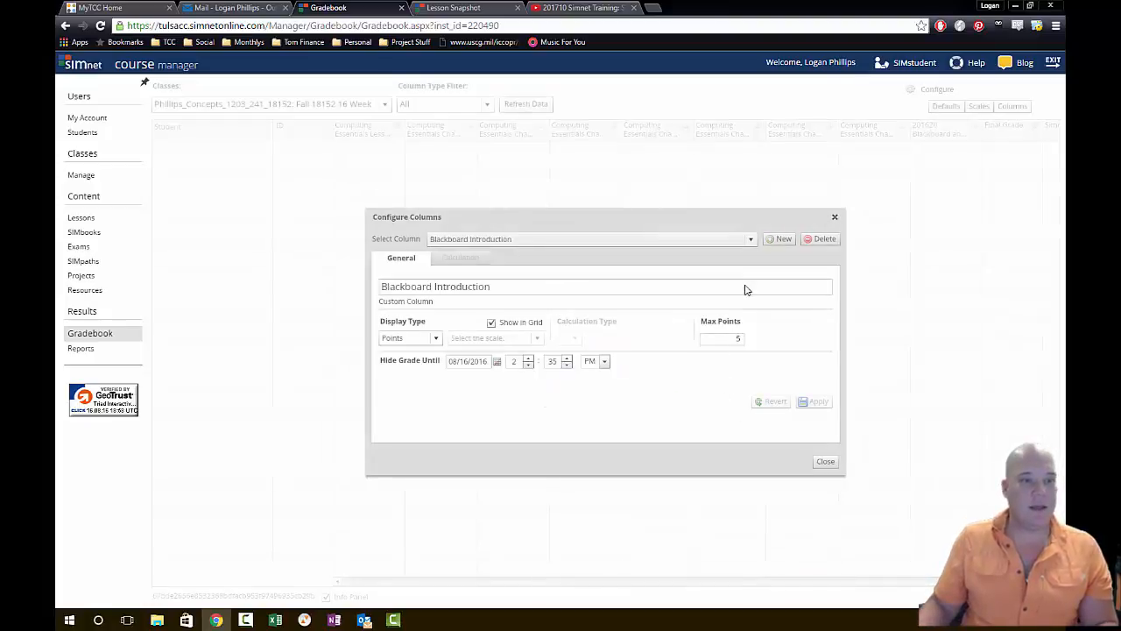
# - Create a custom gradebook column titled "BB Syllabus Quiz" with a maximum of 10 points and close the column configuration
pyautogui.click(782, 239)
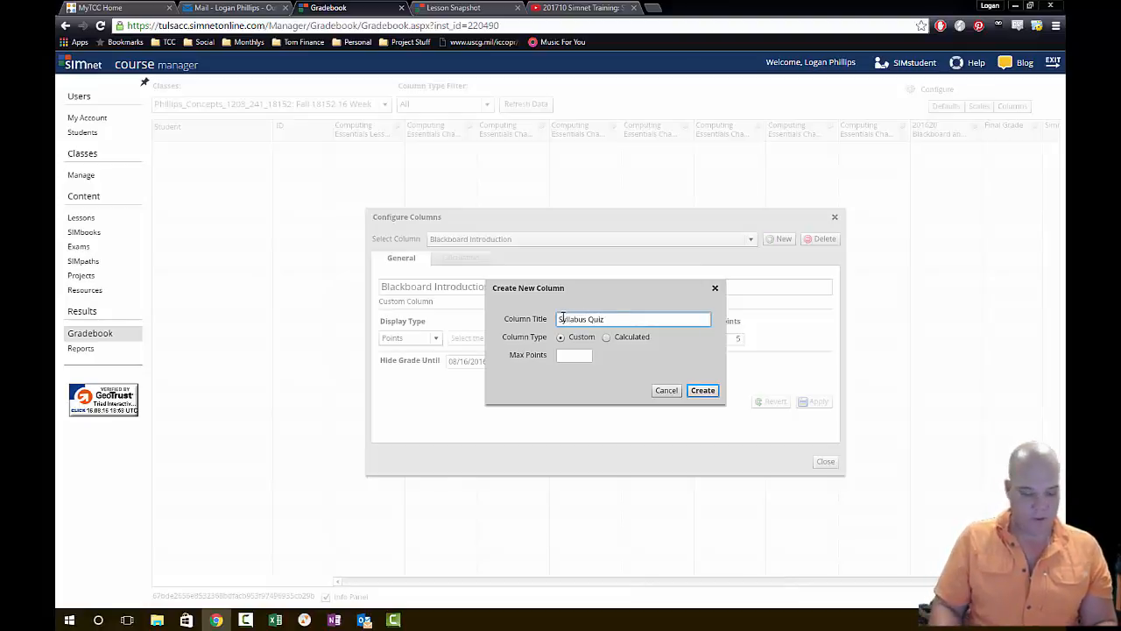
pyautogui.write('3B')
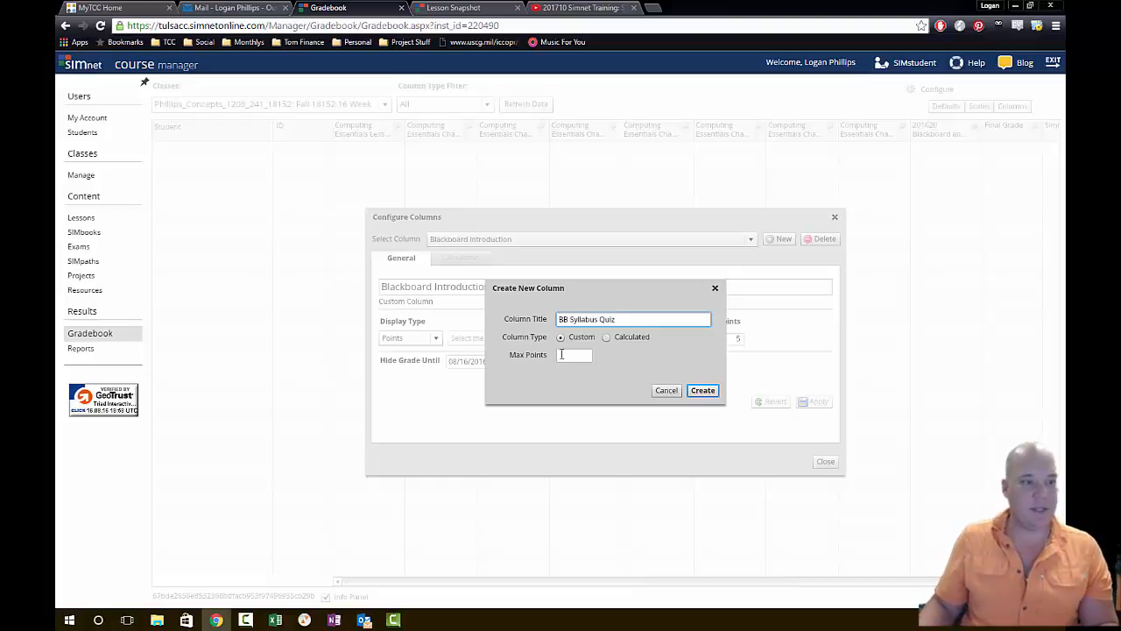
pyautogui.click(562, 355)
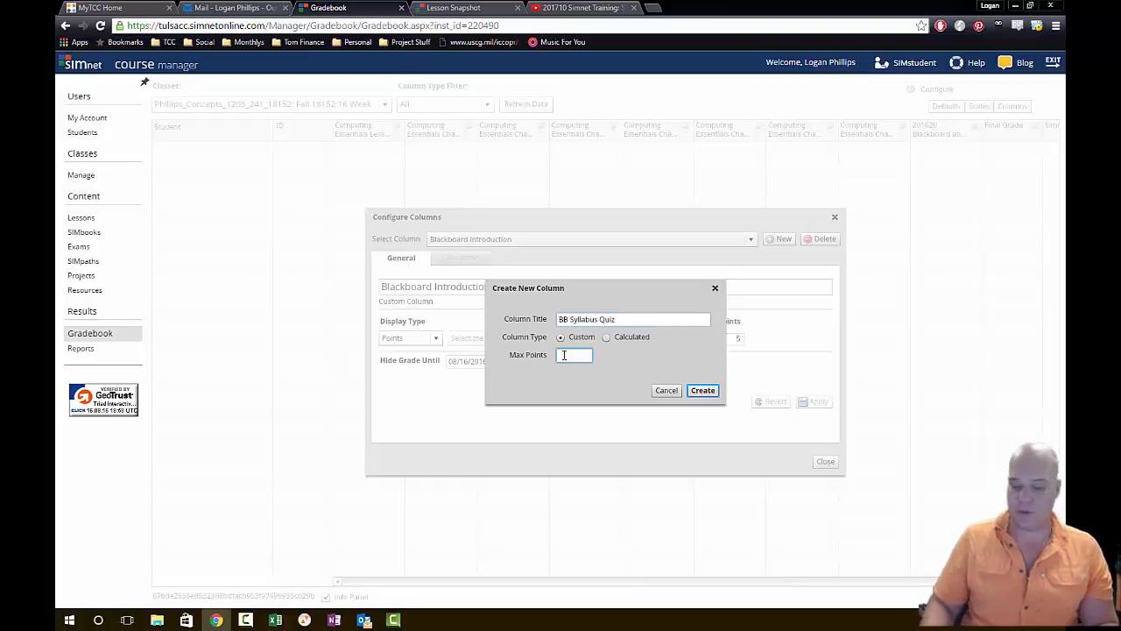
pyautogui.click(704, 390)
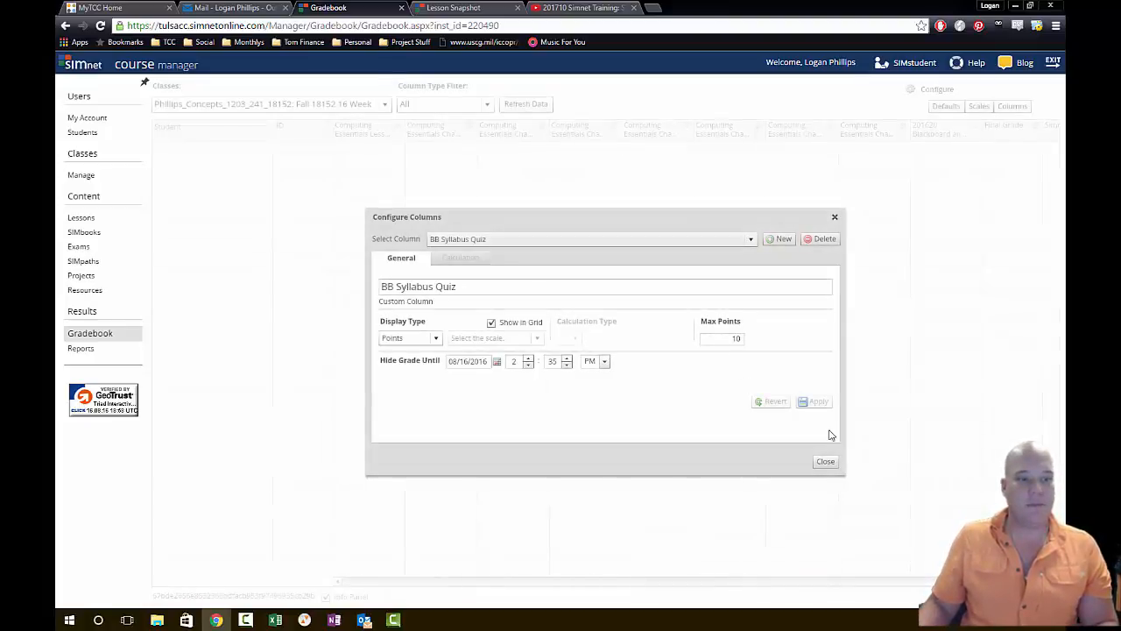
pyautogui.click(832, 466)
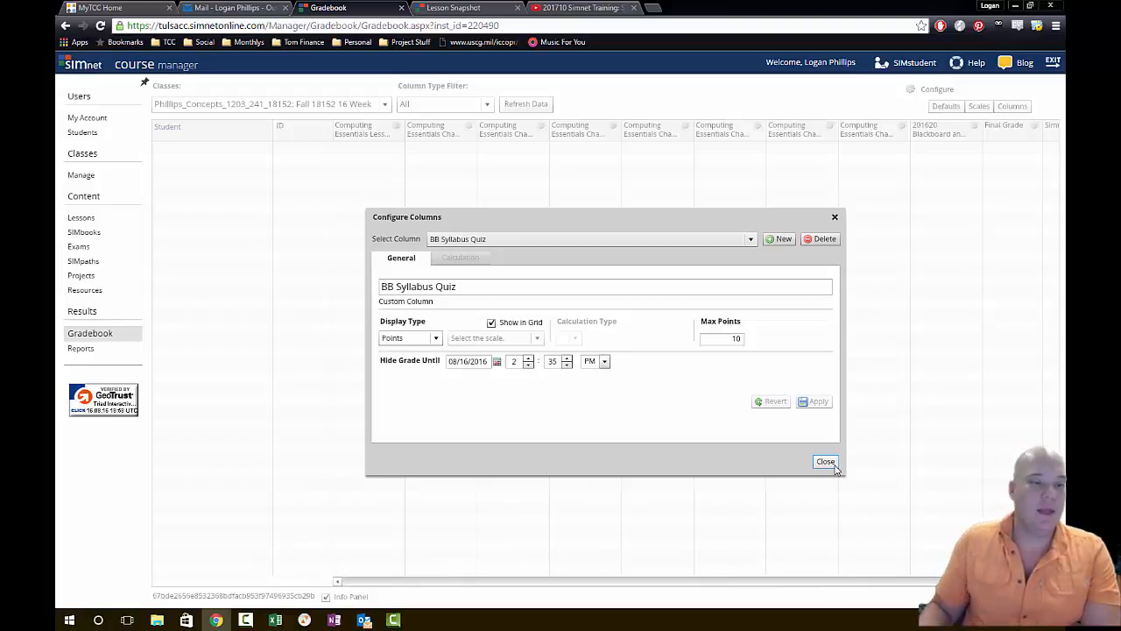
# - Review the columns included in the Final Grade calculation and add the BB Syllabus Quiz column to it
pyautogui.click(832, 465)
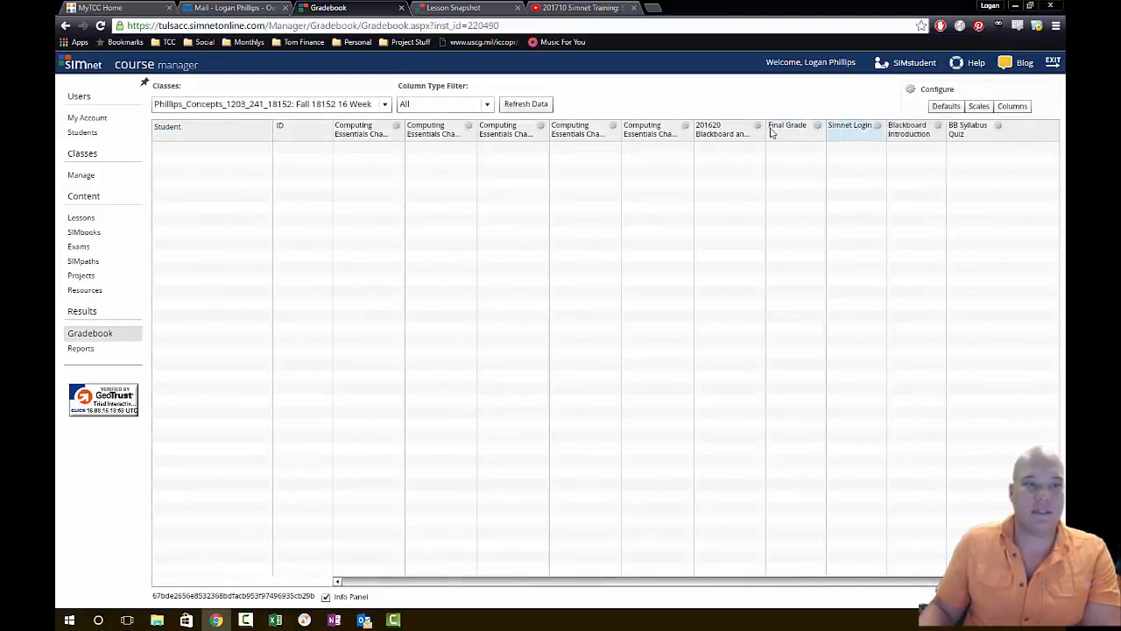
pyautogui.click(817, 129)
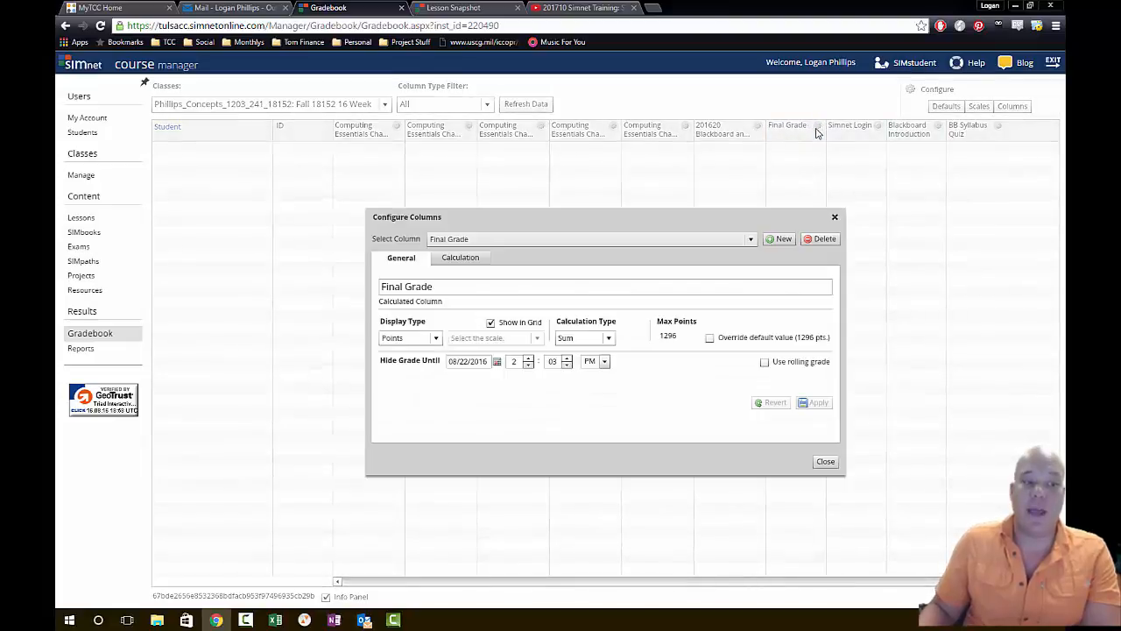
pyautogui.click(472, 264)
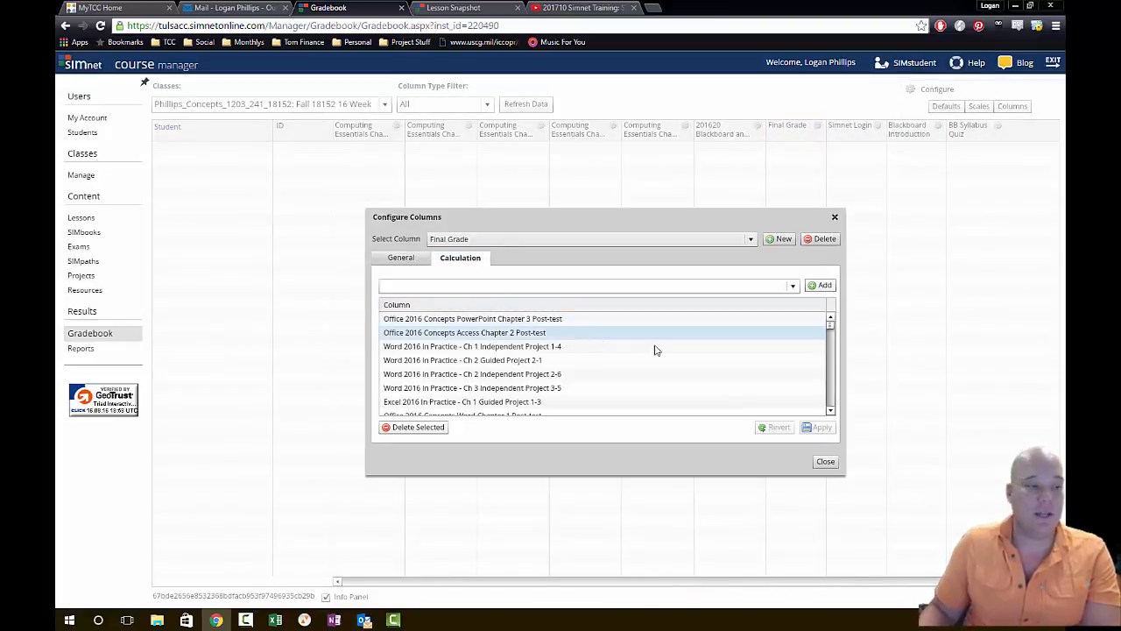
pyautogui.scroll(-3, 681, 394)
pyautogui.scroll(-5, 682, 394)
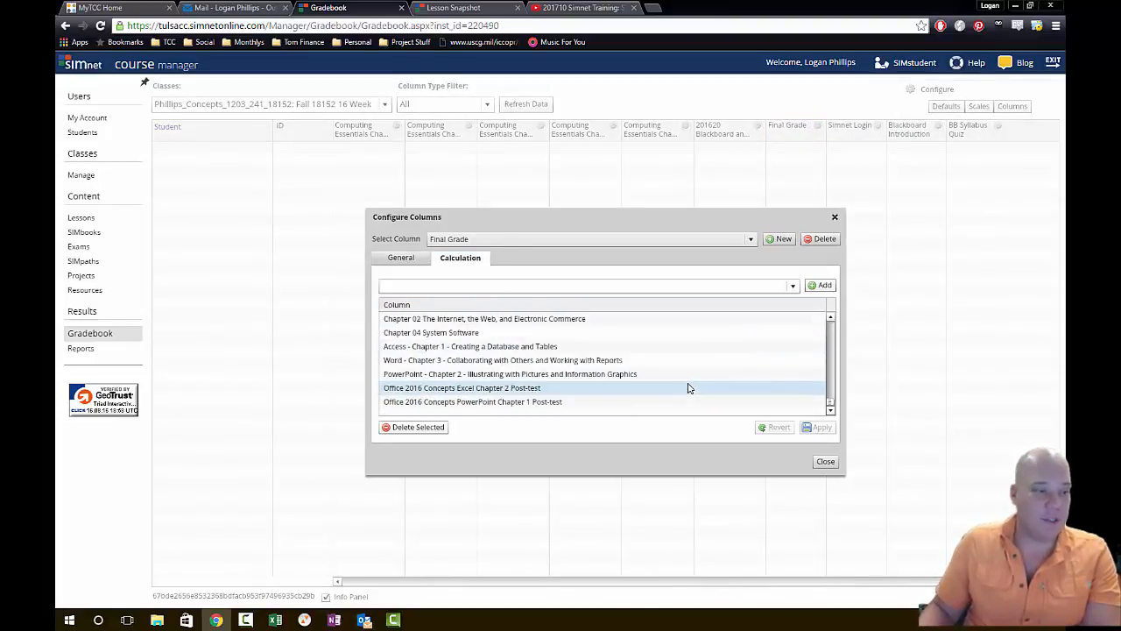
pyautogui.scroll(2, 662, 374)
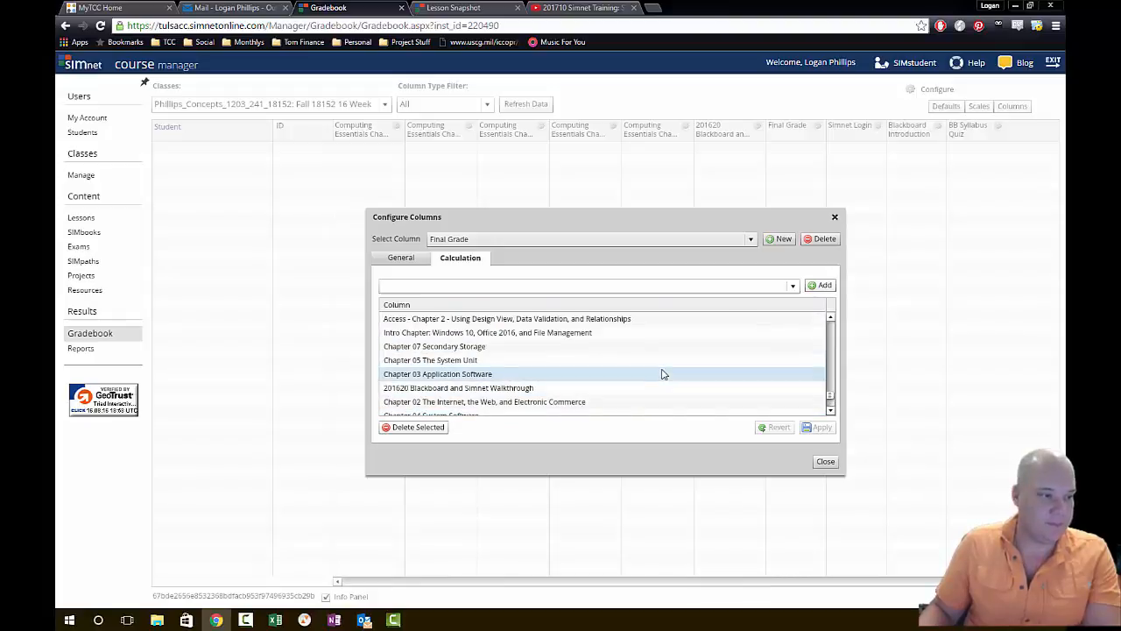
pyautogui.scroll(5, 650, 374)
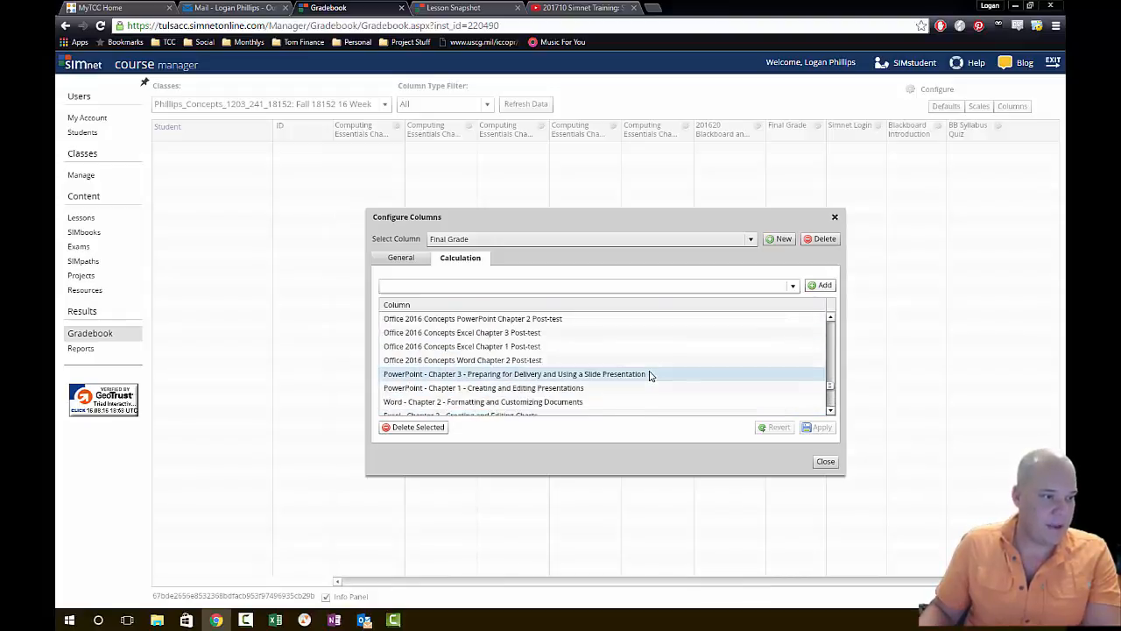
pyautogui.click(667, 283)
pyautogui.scroll(-8, 676, 316)
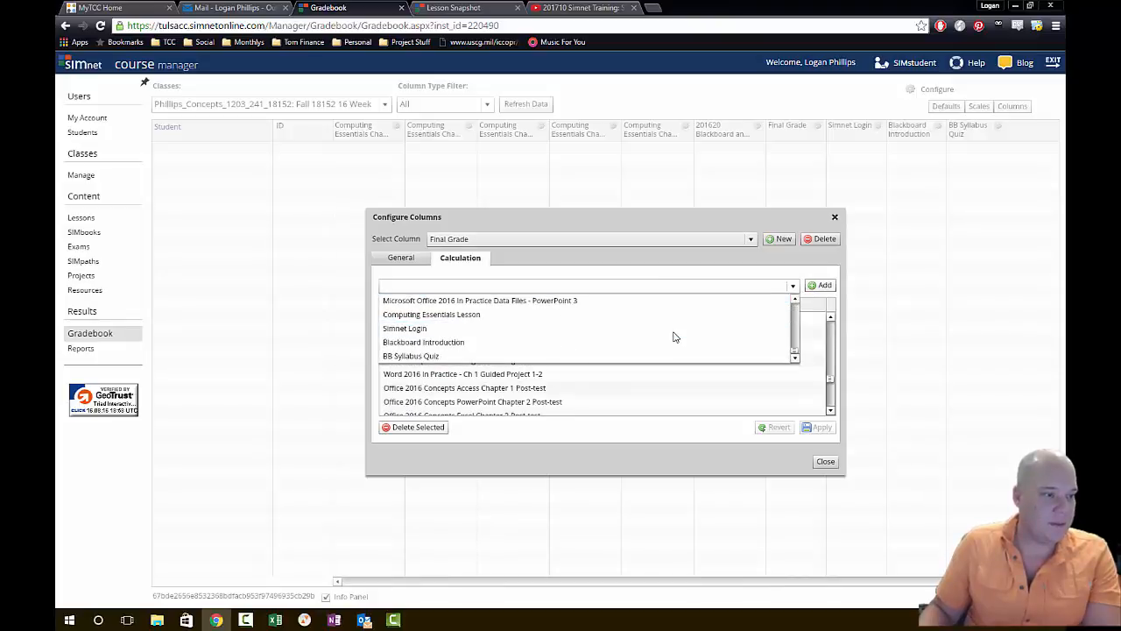
pyautogui.click(521, 356)
pyautogui.click(821, 286)
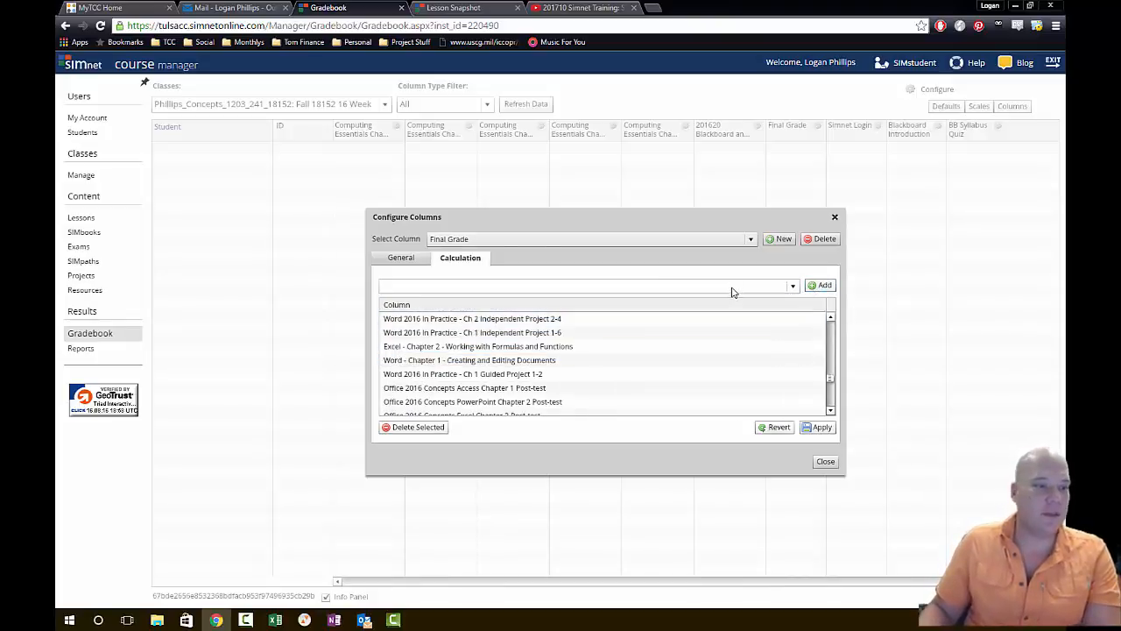
# - Add the Blackboard Introduction and Simnet Login columns to the Final Grade calculation and apply the changes
pyautogui.click(733, 287)
pyautogui.scroll(-6, 670, 337)
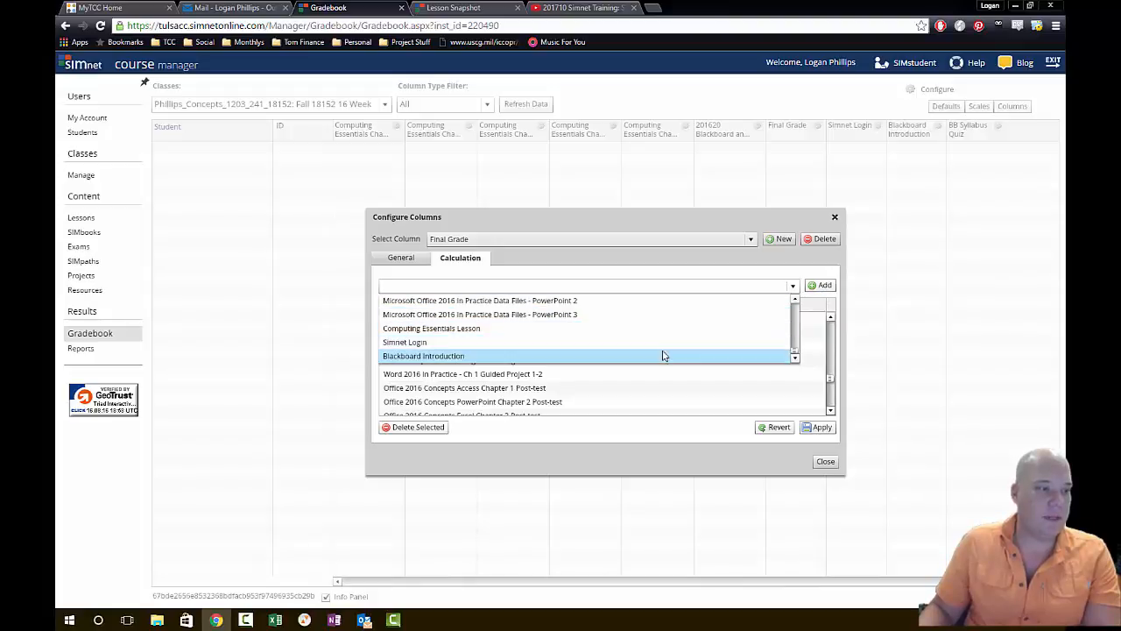
pyautogui.click(663, 355)
pyautogui.click(821, 285)
pyautogui.click(793, 286)
pyautogui.scroll(-5, 749, 315)
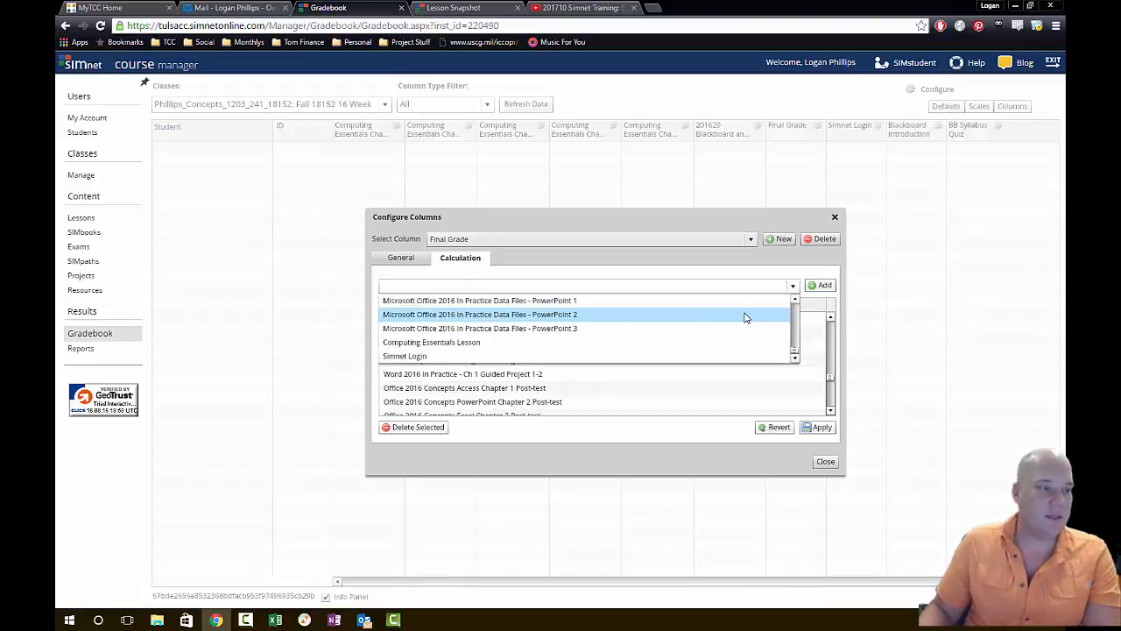
pyautogui.click(671, 356)
pyautogui.click(828, 286)
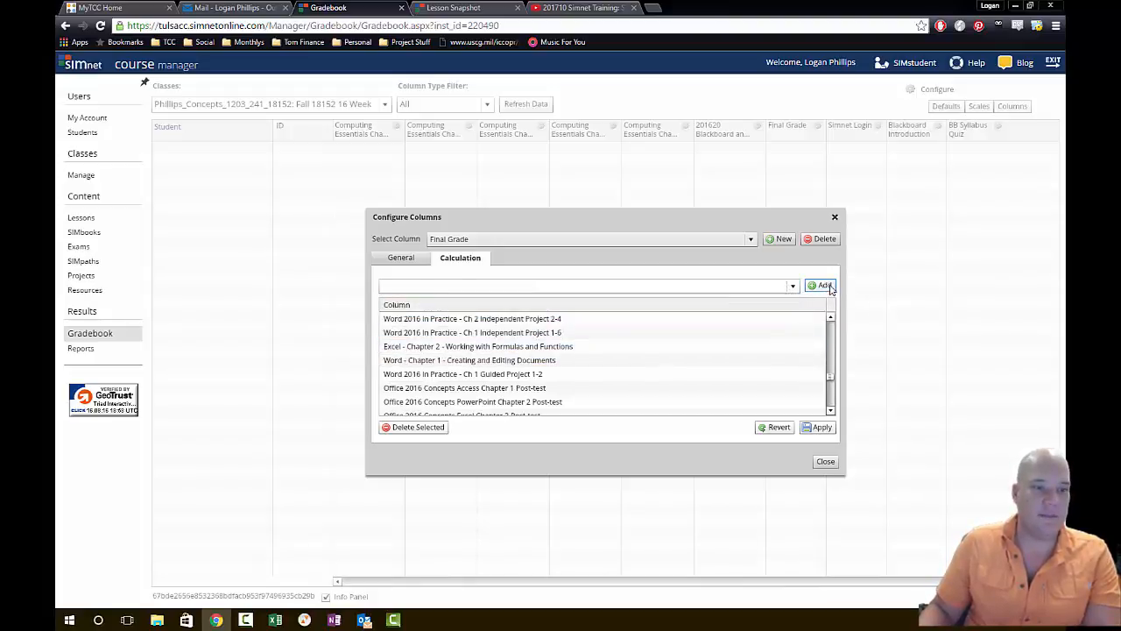
pyautogui.click(828, 426)
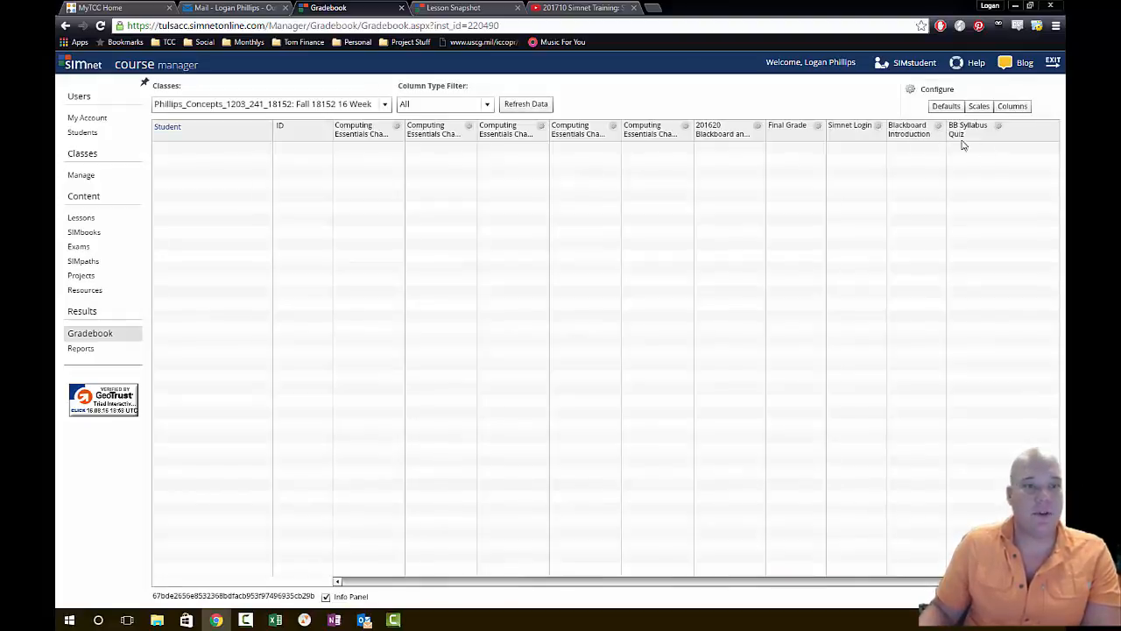
# - Check the configuration of the Final Grade and Simnet Login columns
pyautogui.click(815, 129)
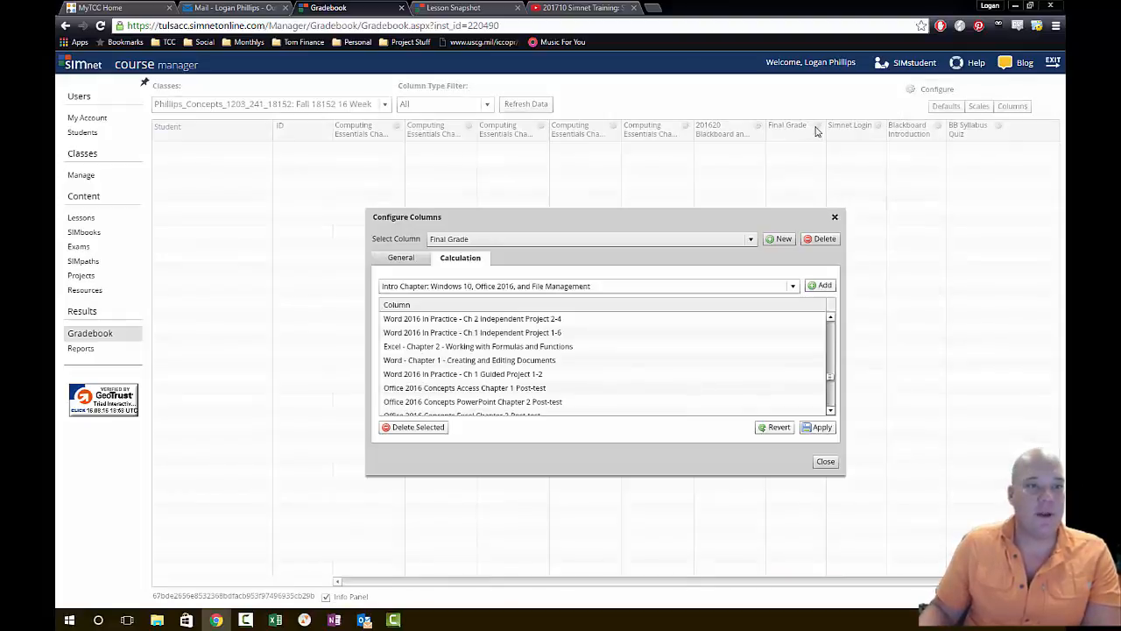
pyautogui.click(826, 461)
pyautogui.click(878, 125)
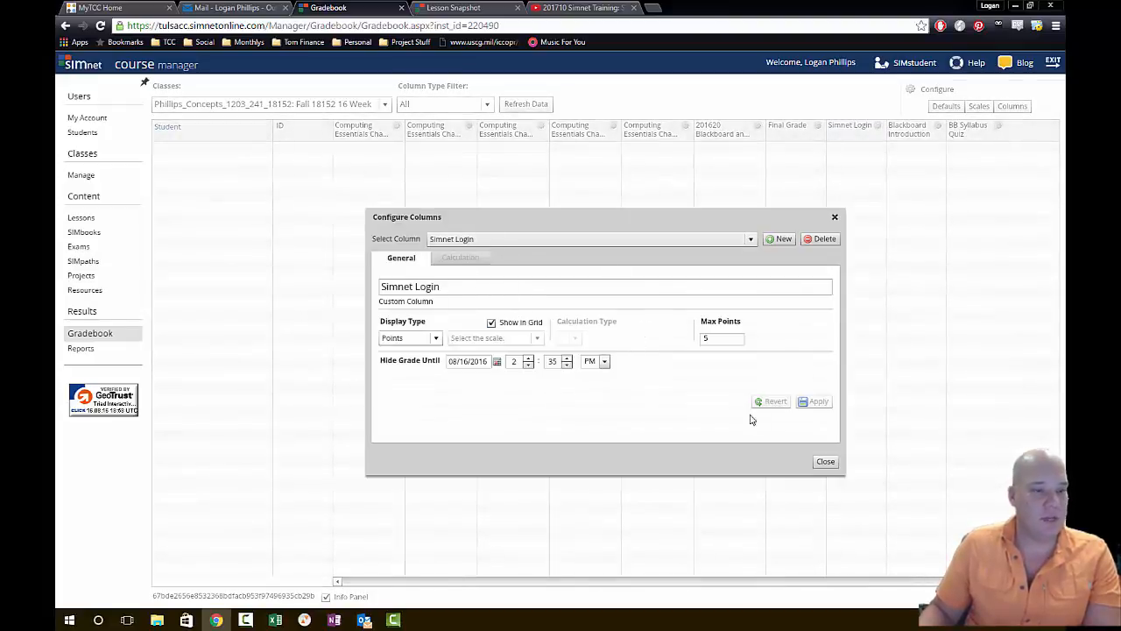
pyautogui.click(826, 461)
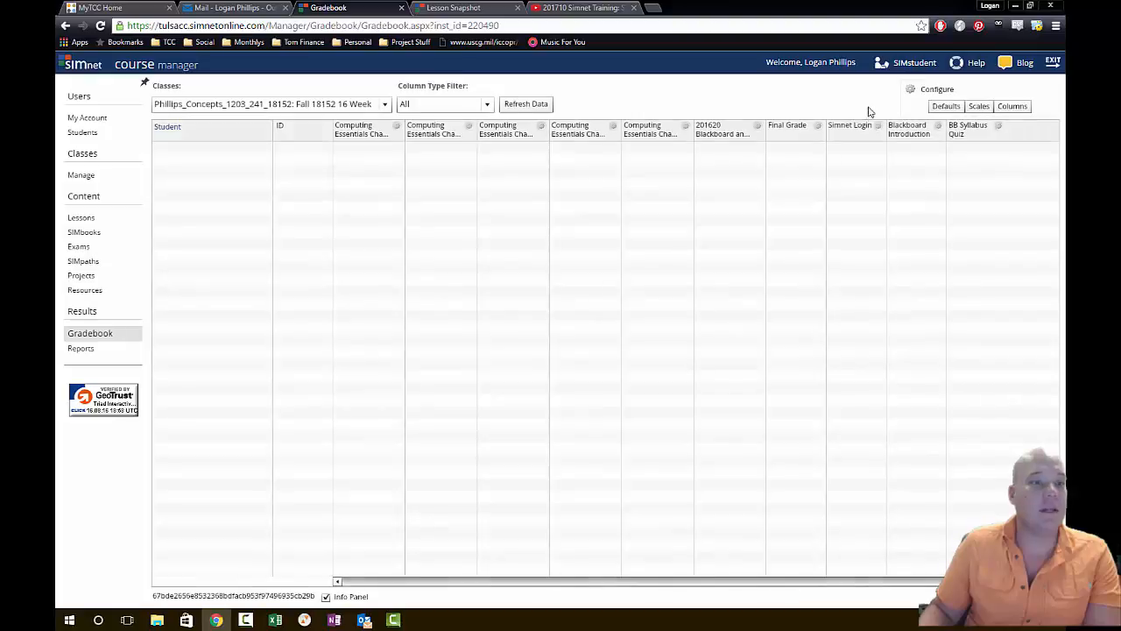
pyautogui.click(818, 127)
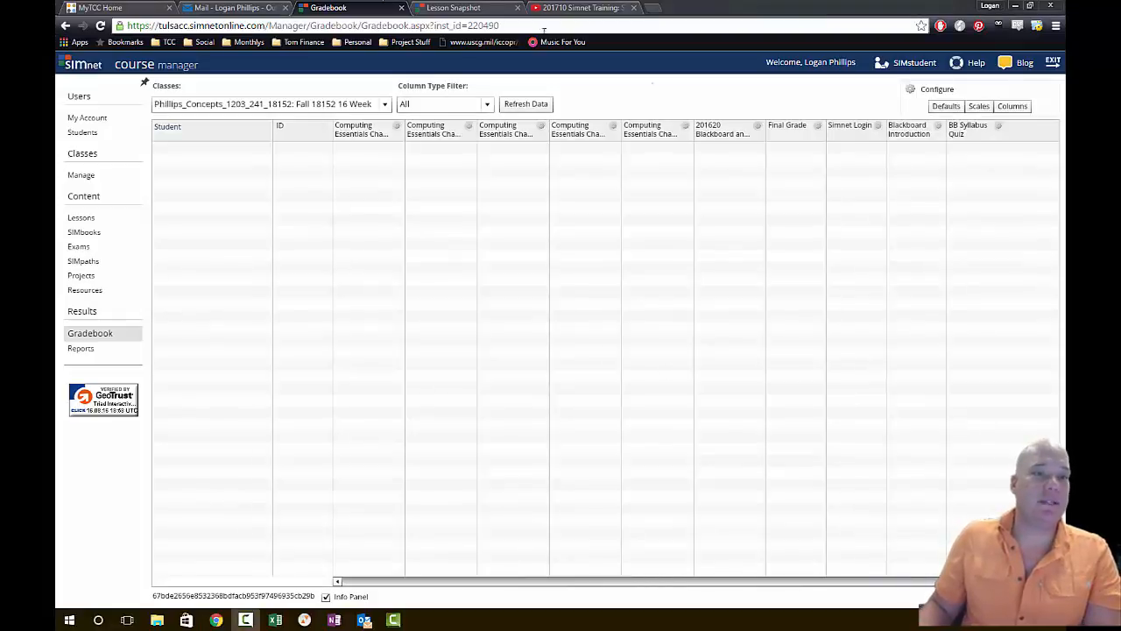
# - Create a custom gradebook column titled "Lectures" with a maximum of 30 points and close the column configuration
pyautogui.click(1006, 112)
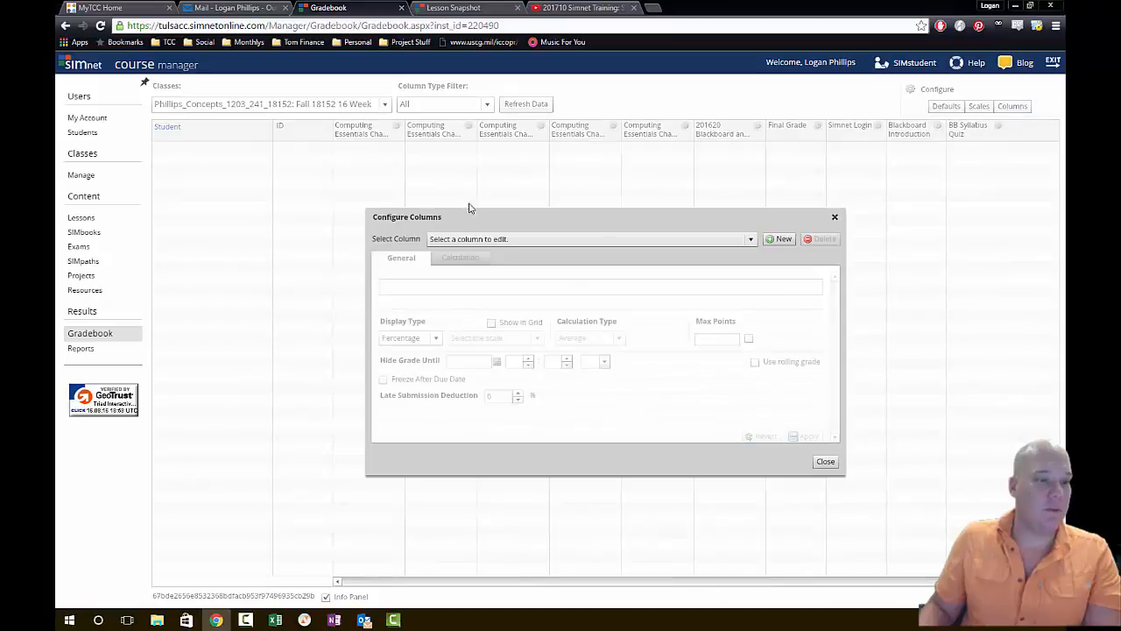
pyautogui.click(783, 240)
pyautogui.click(566, 318)
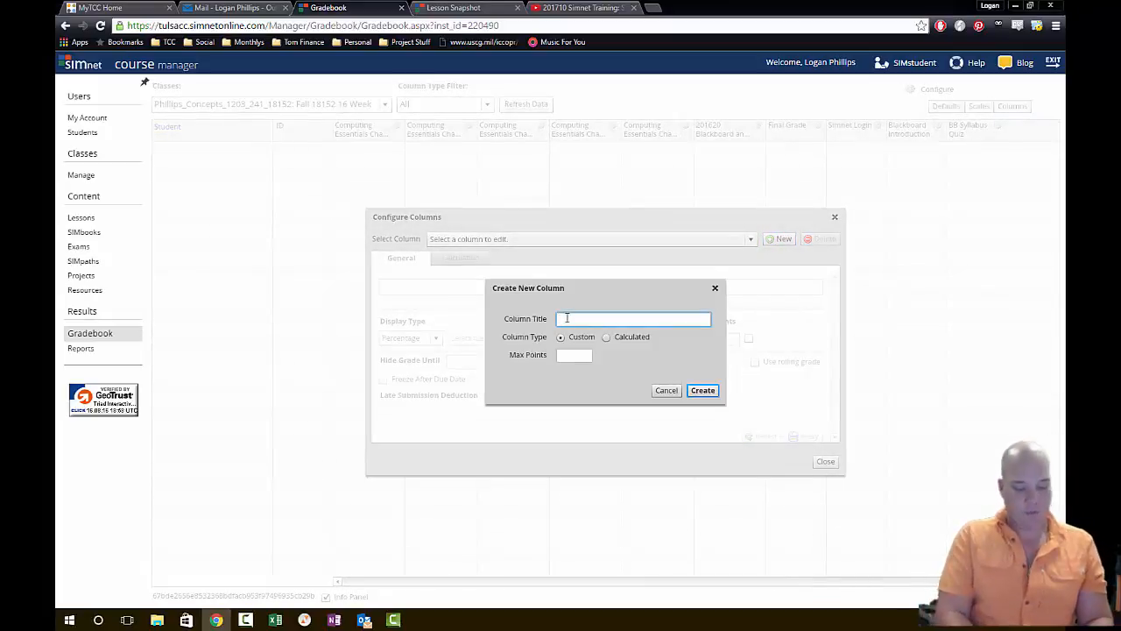
pyautogui.write('Q')
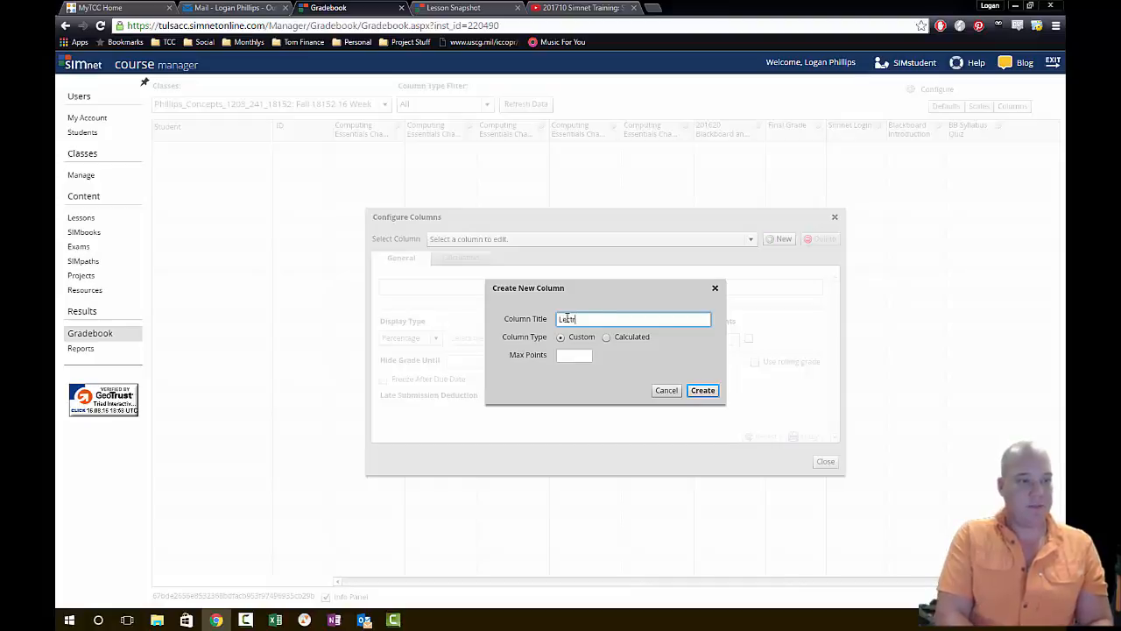
pyautogui.write('ectures')
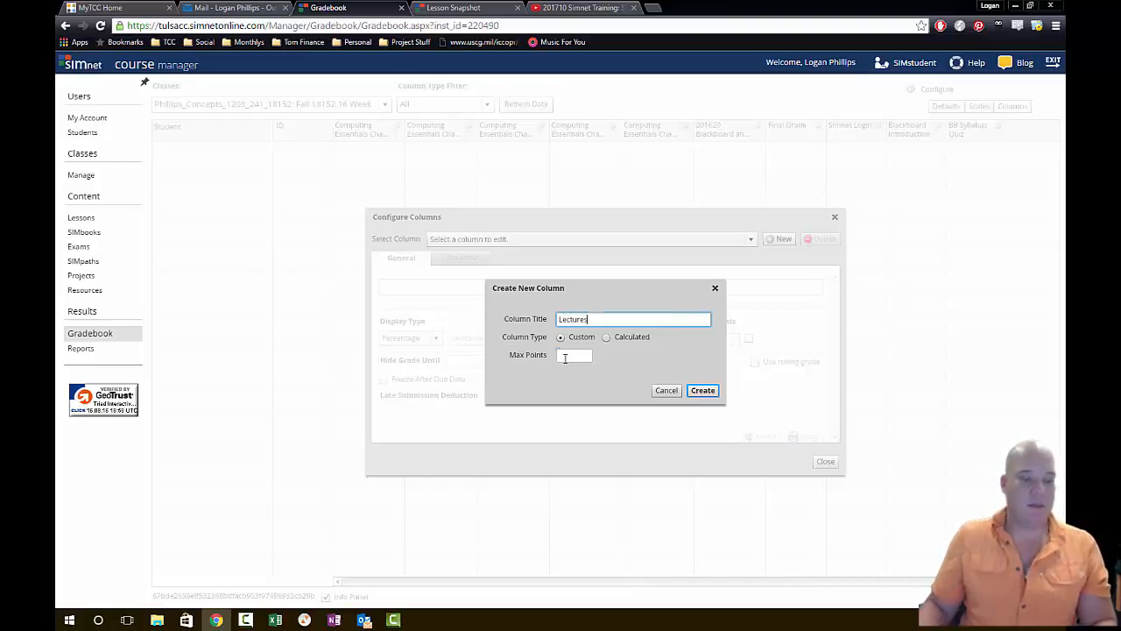
pyautogui.click(565, 357)
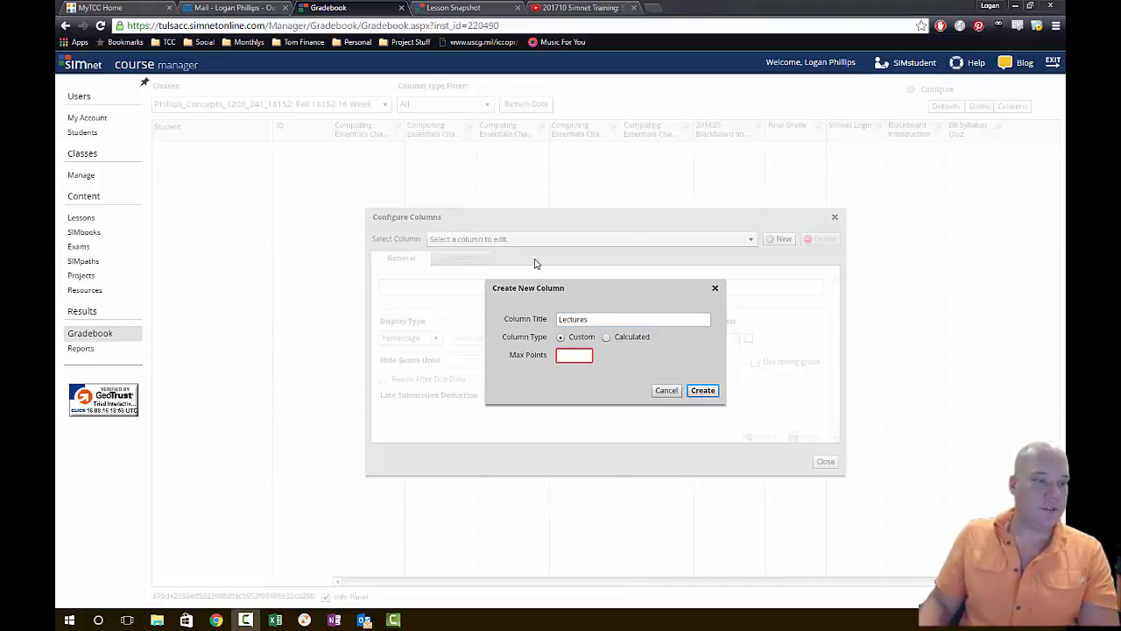
pyautogui.click(563, 358)
pyautogui.write('30')
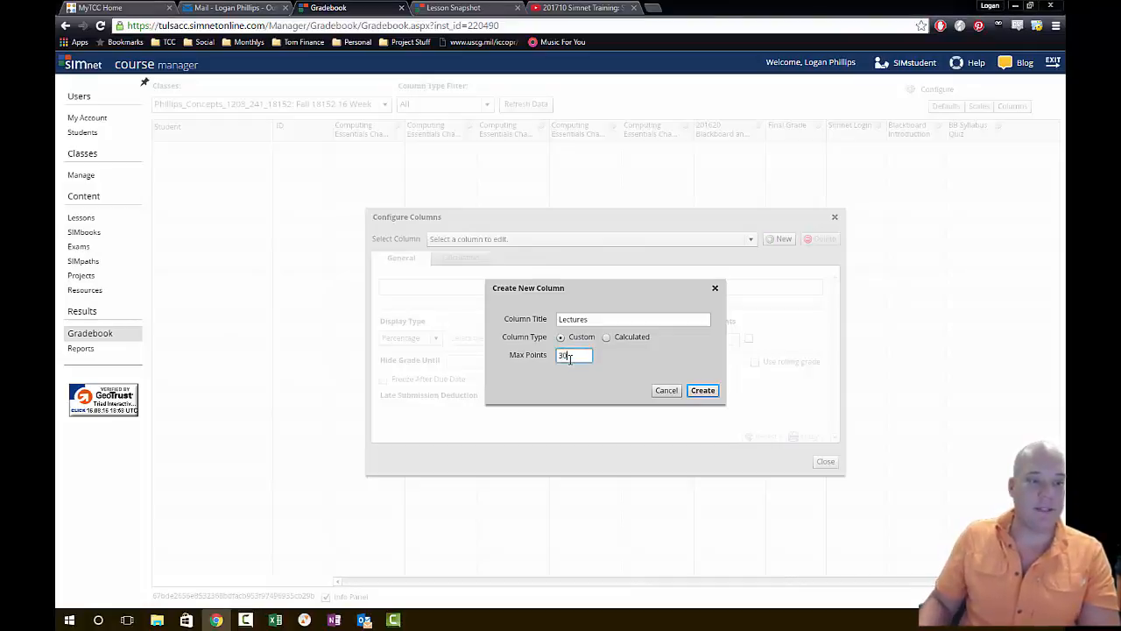
pyautogui.click(705, 389)
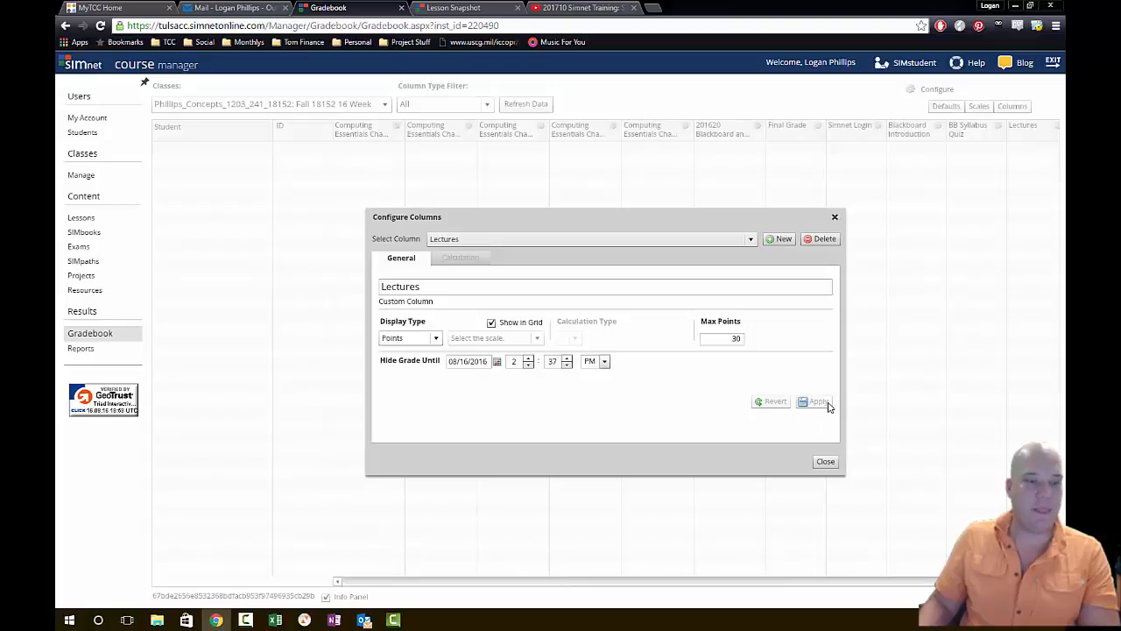
pyautogui.click(826, 461)
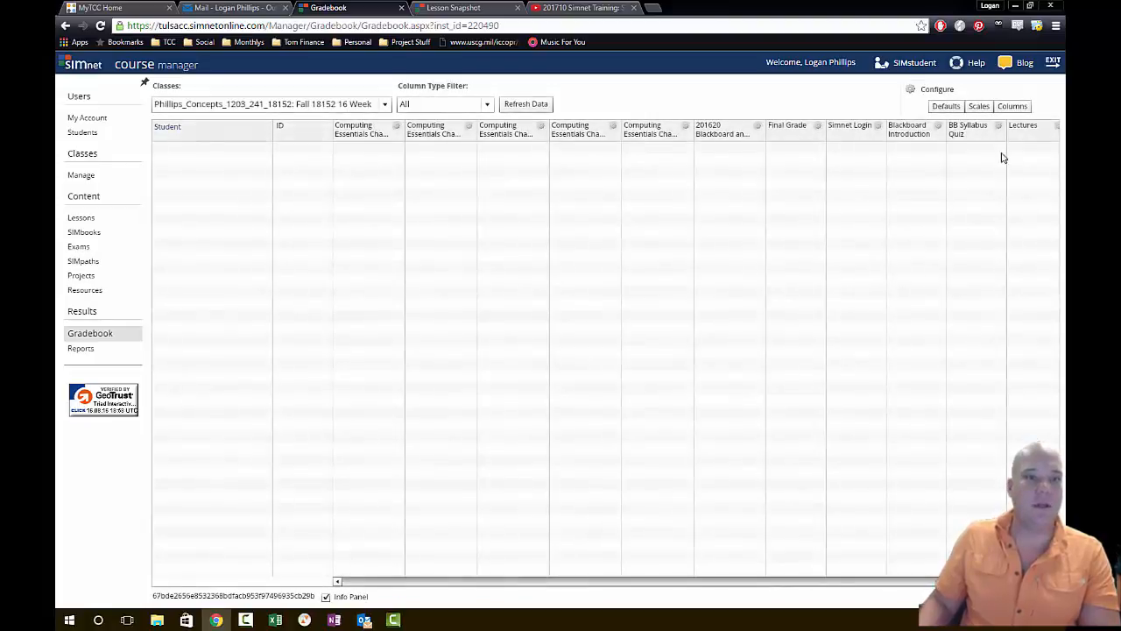
# - Add the Lectures column to the Final Grade calculation and apply the change
pyautogui.click(817, 125)
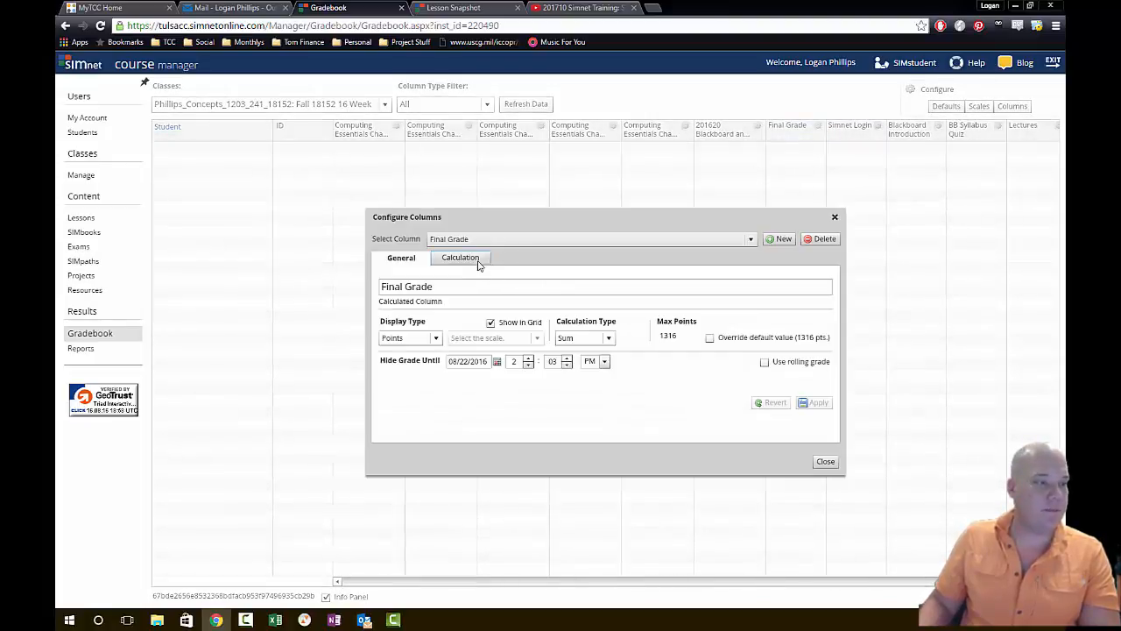
pyautogui.click(478, 259)
pyautogui.click(477, 287)
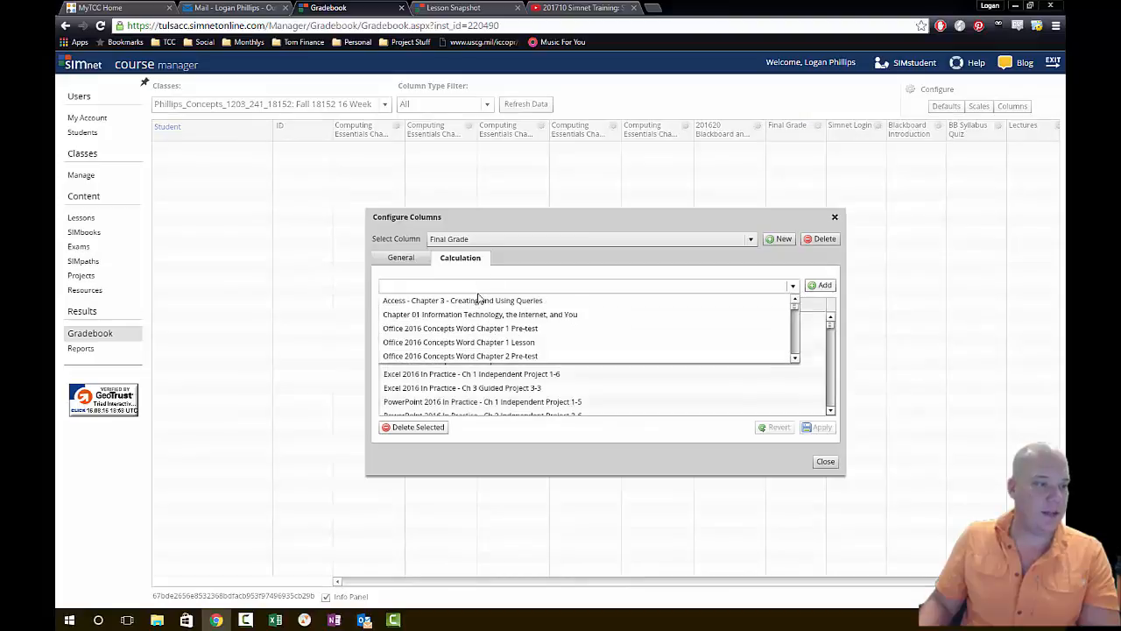
pyautogui.scroll(-3, 495, 345)
pyautogui.click(487, 356)
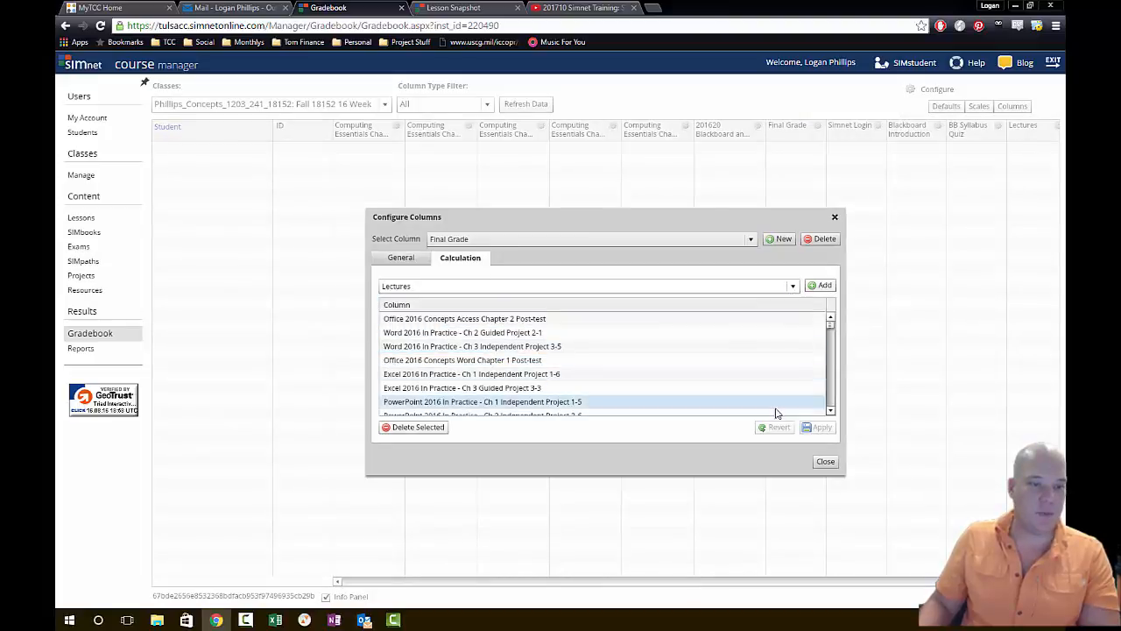
pyautogui.click(820, 285)
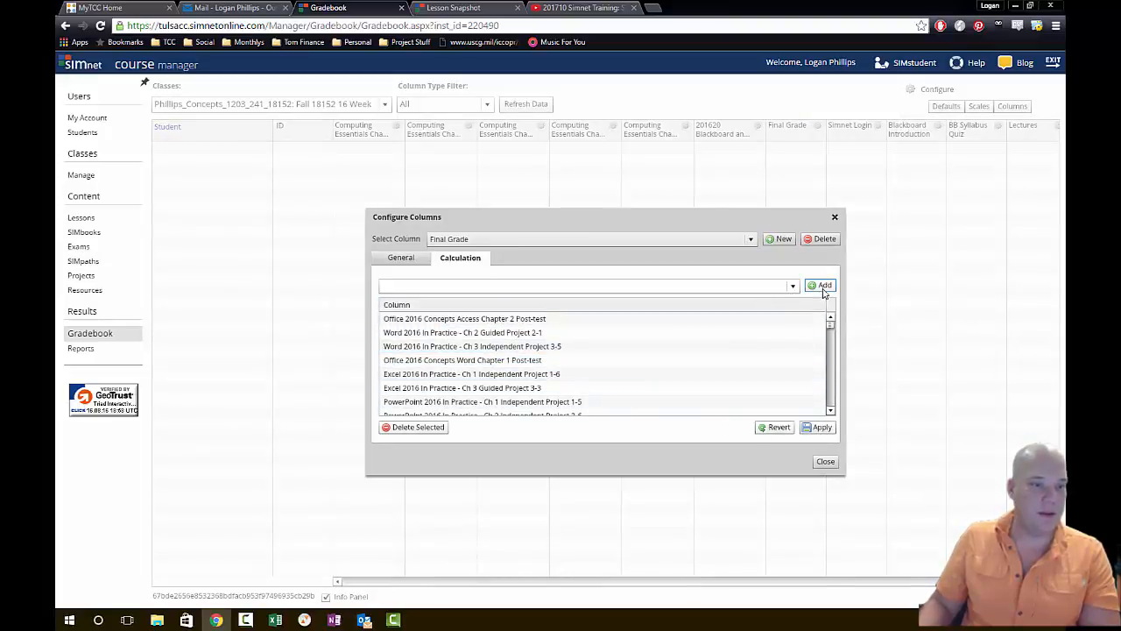
pyautogui.click(822, 426)
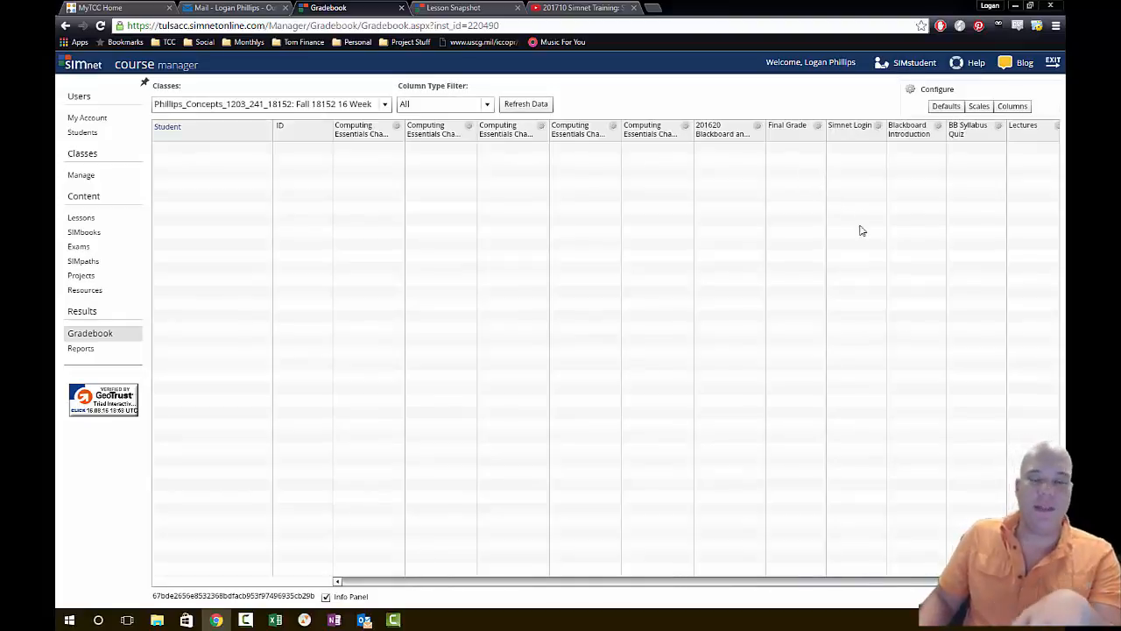
# - Check the maximum points in the Final Grade column's general settings, closing and reopening its configuration
pyautogui.click(410, 261)
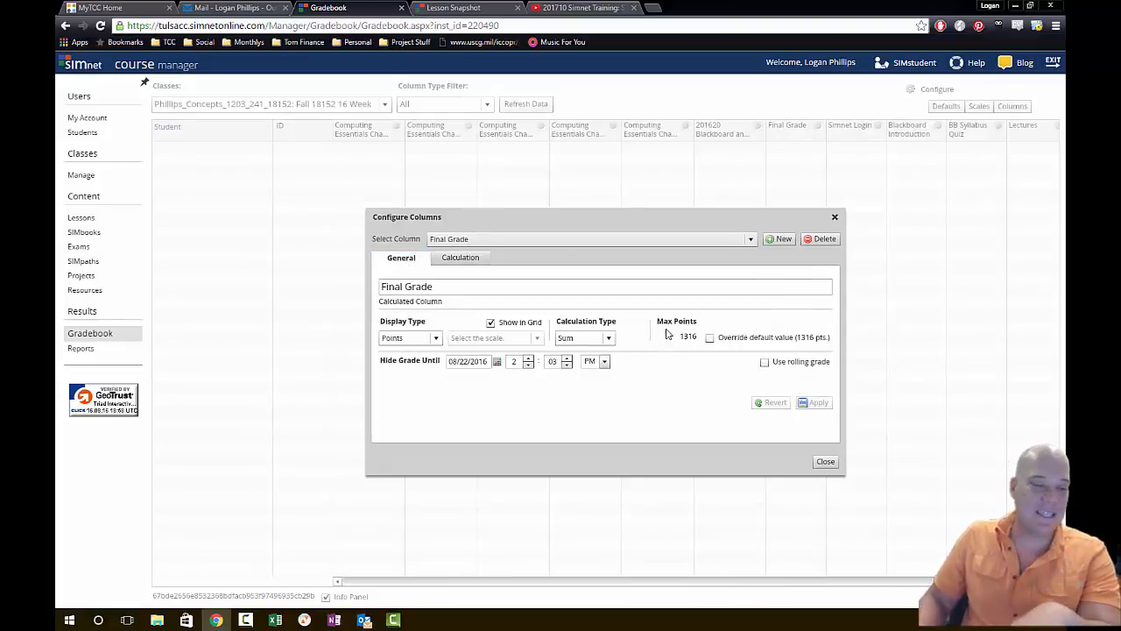
pyautogui.click(835, 216)
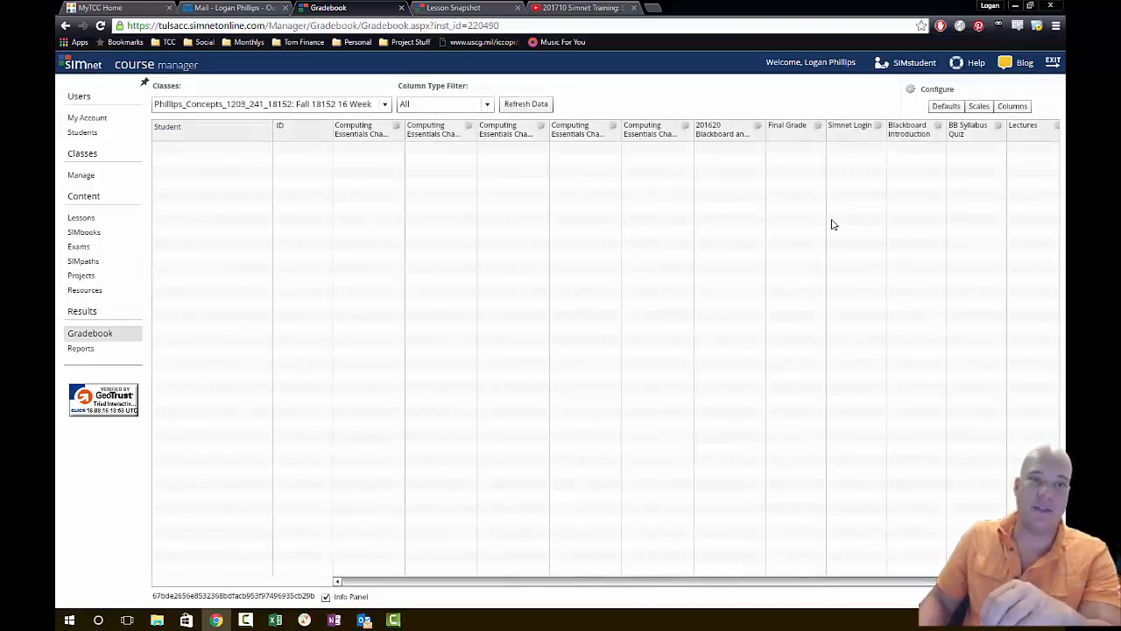
pyautogui.click(817, 128)
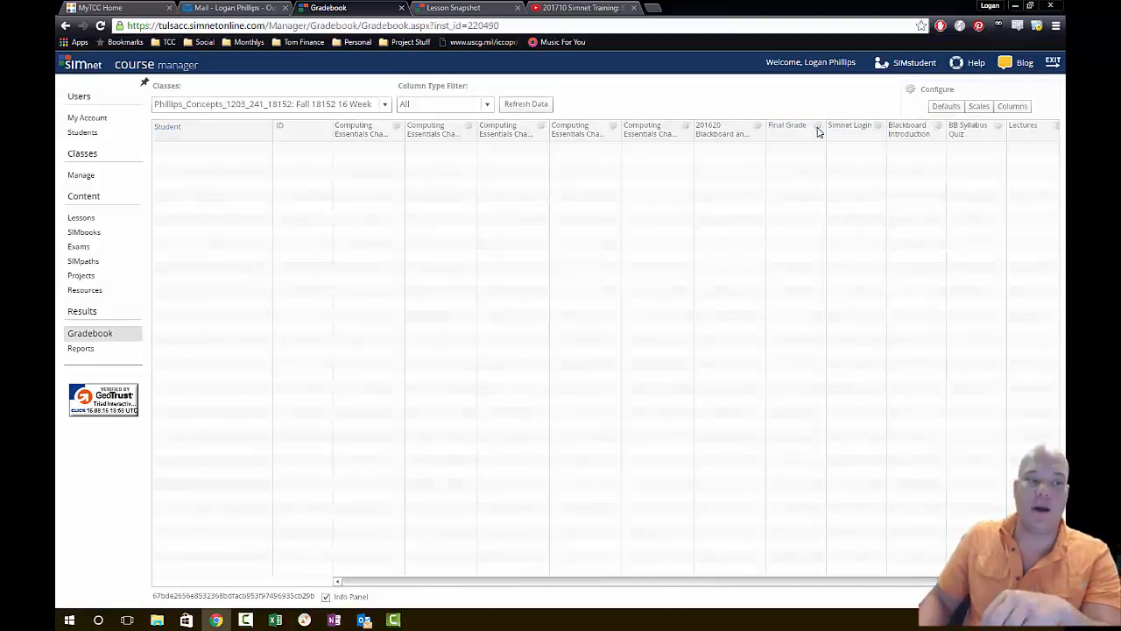